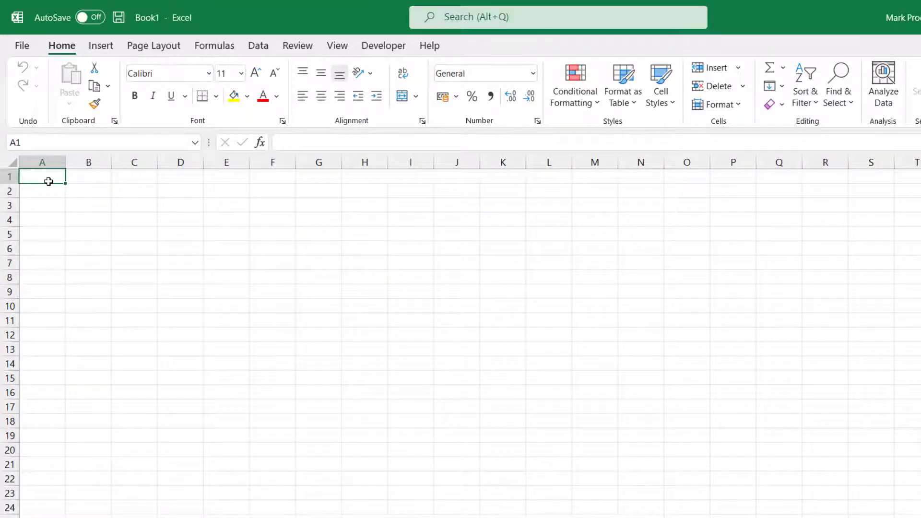
- Import the Sample Data.xlsx workbook via Get Data > From File > From Workbook
left_click(262, 45)
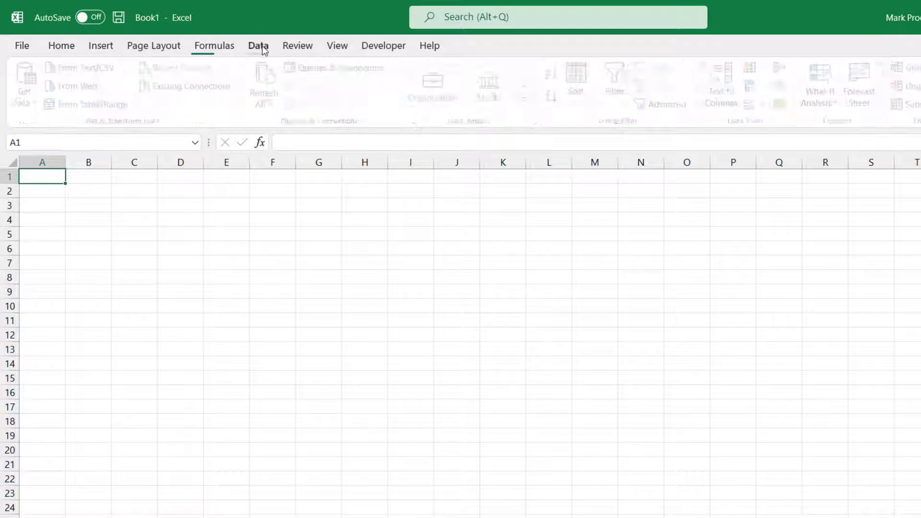
left_click(36, 104)
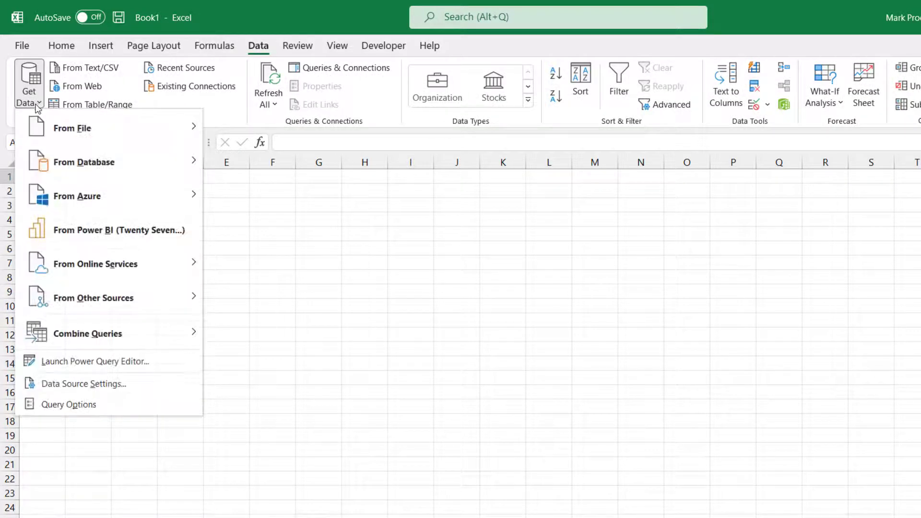
mouse_move(75, 131)
left_click(313, 134)
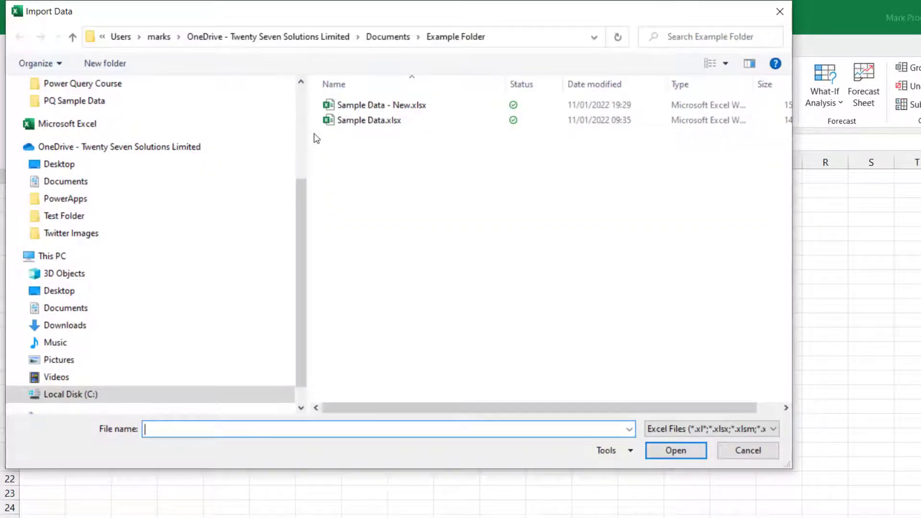
left_click(361, 120)
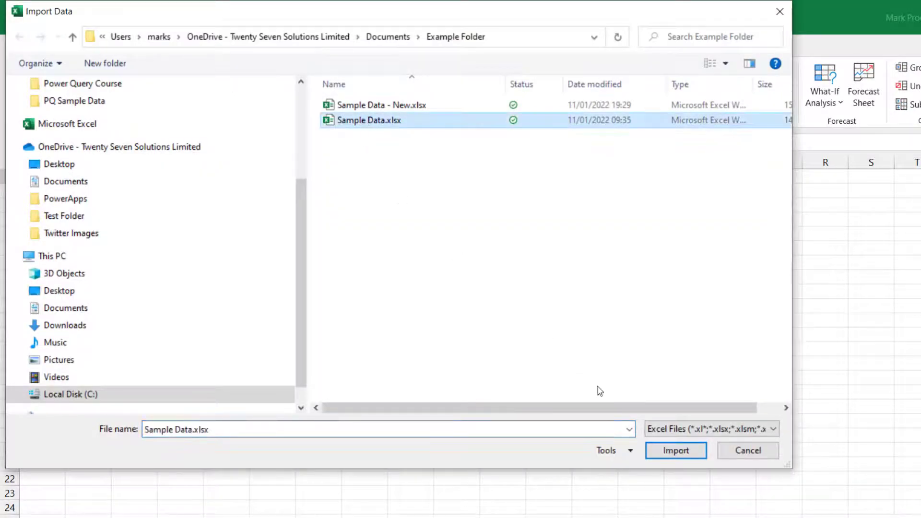
left_click(676, 450)
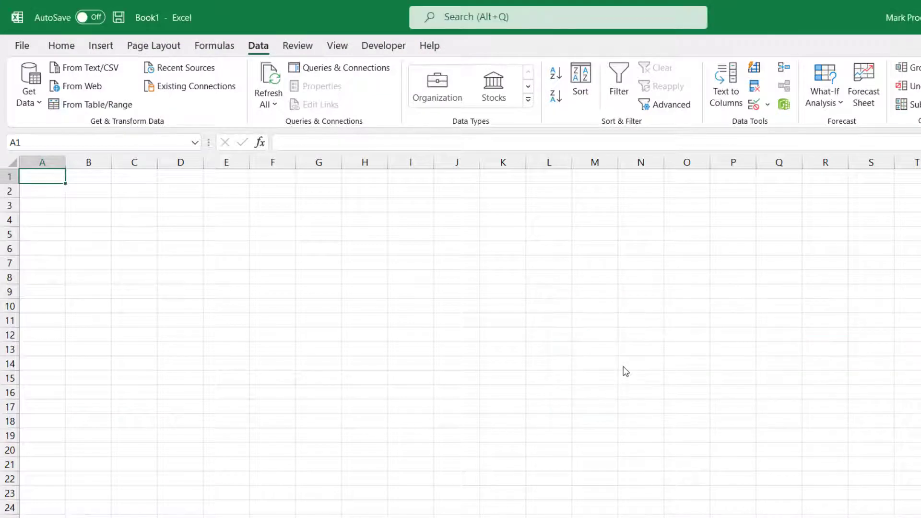
- Choose the Data sheet in the Navigator and send it to Power Query for transforming
left_click_drag(672, 108, 594, 68)
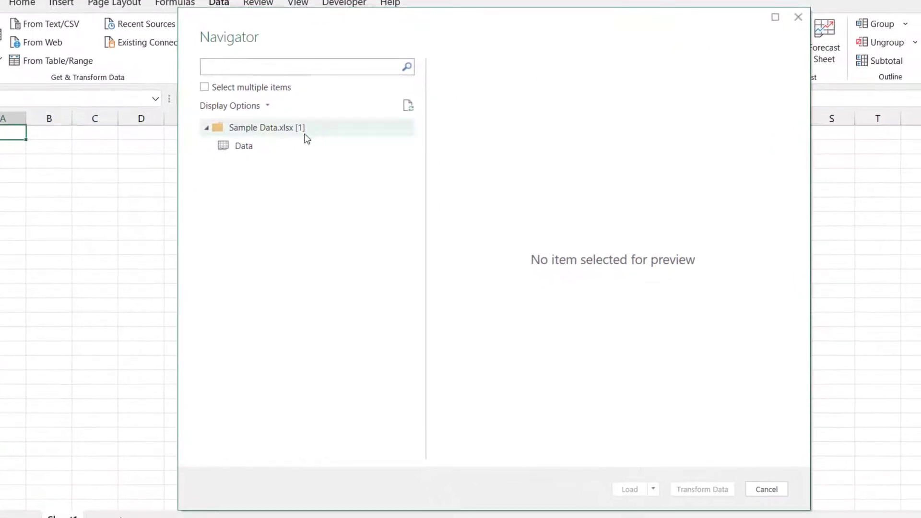
left_click(254, 148)
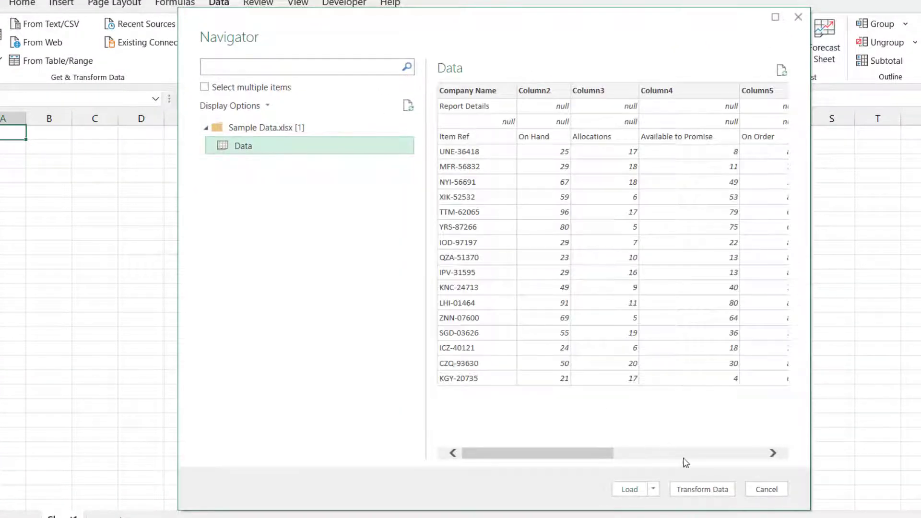
left_click(703, 490)
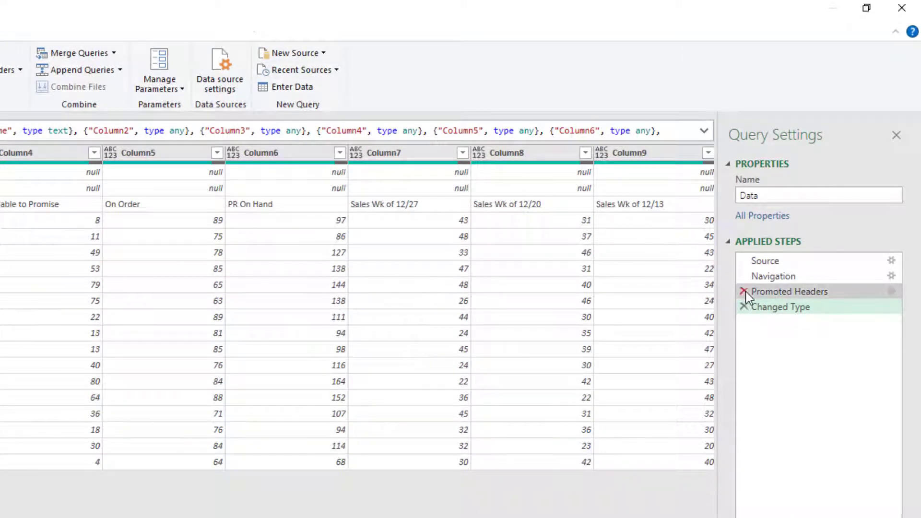
- Delete the Changed Type and Promoted Headers steps, then remove the top 3 rows
left_click(744, 307)
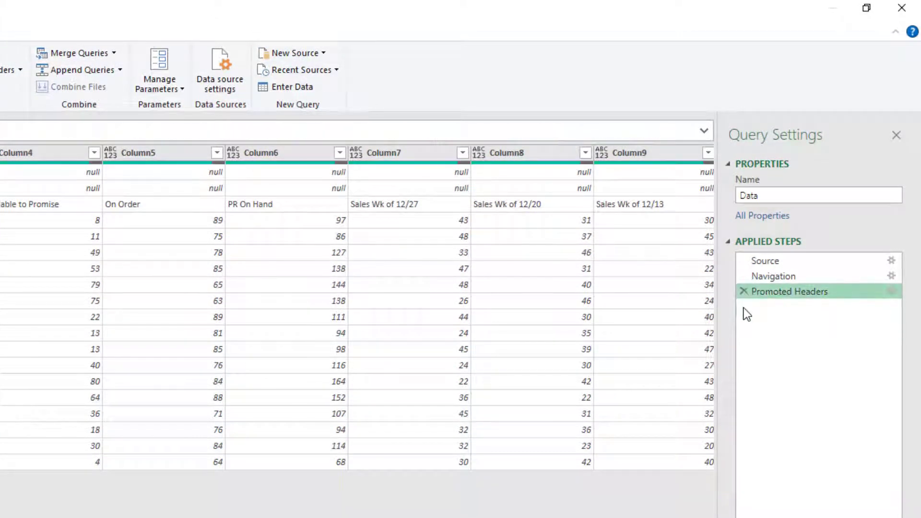
left_click(744, 291)
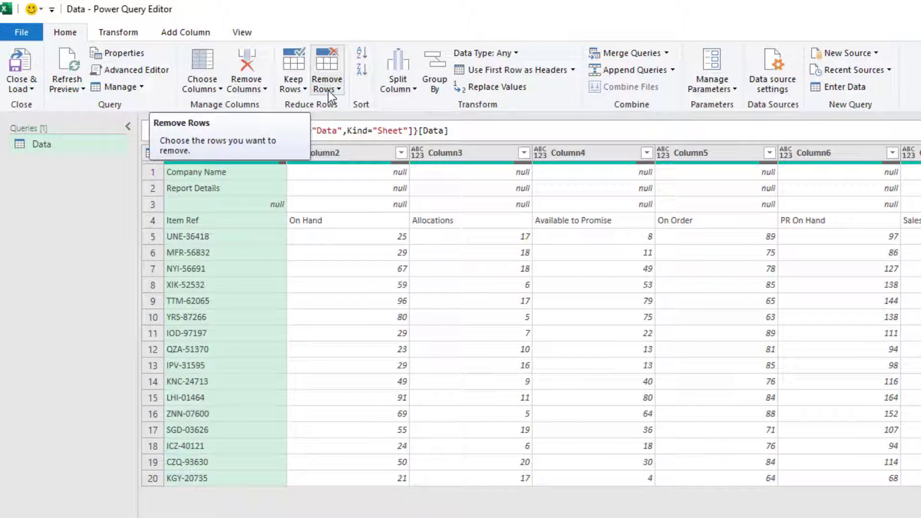
left_click(328, 90)
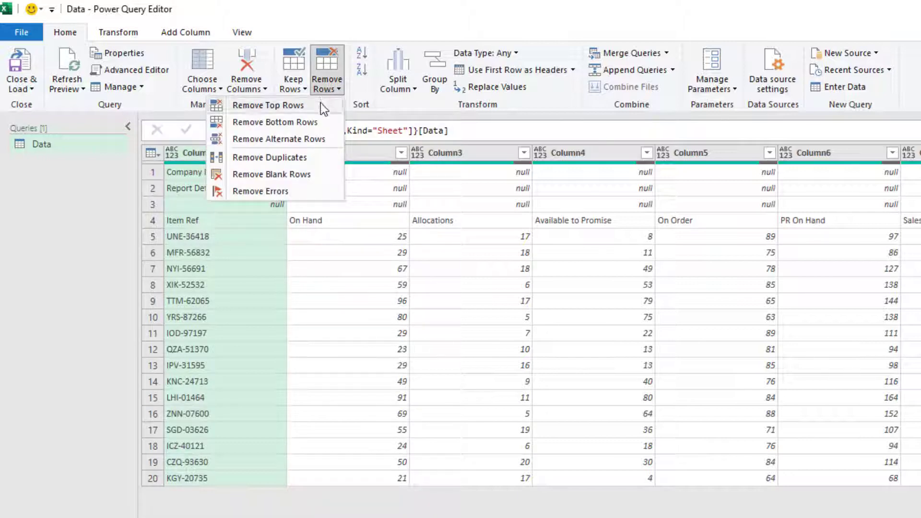
left_click(321, 103)
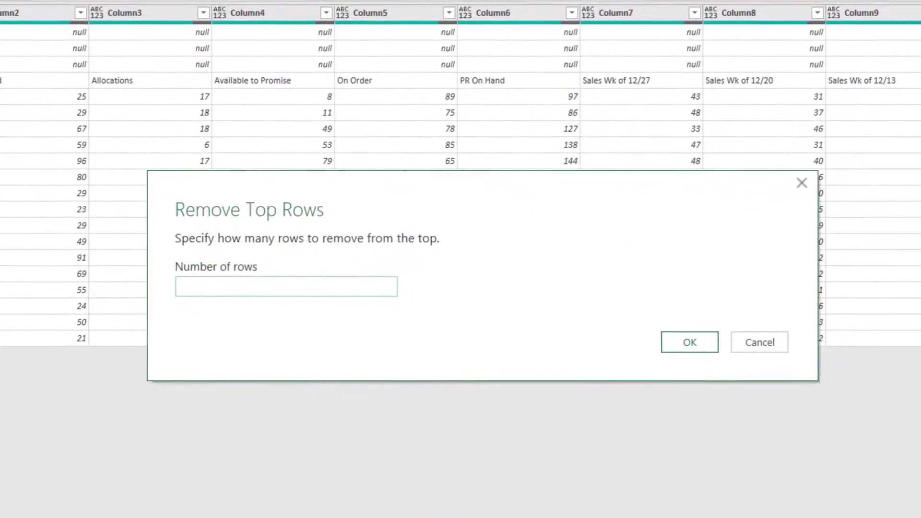
type("3")
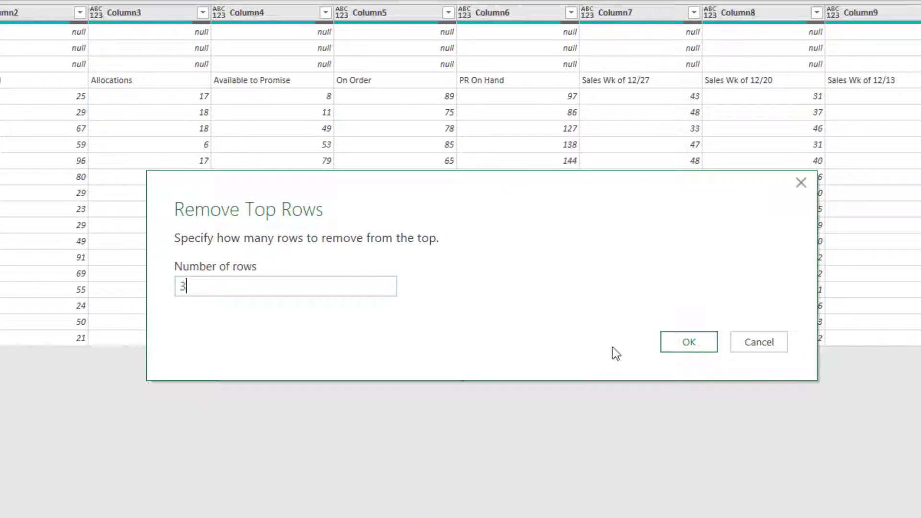
left_click(689, 341)
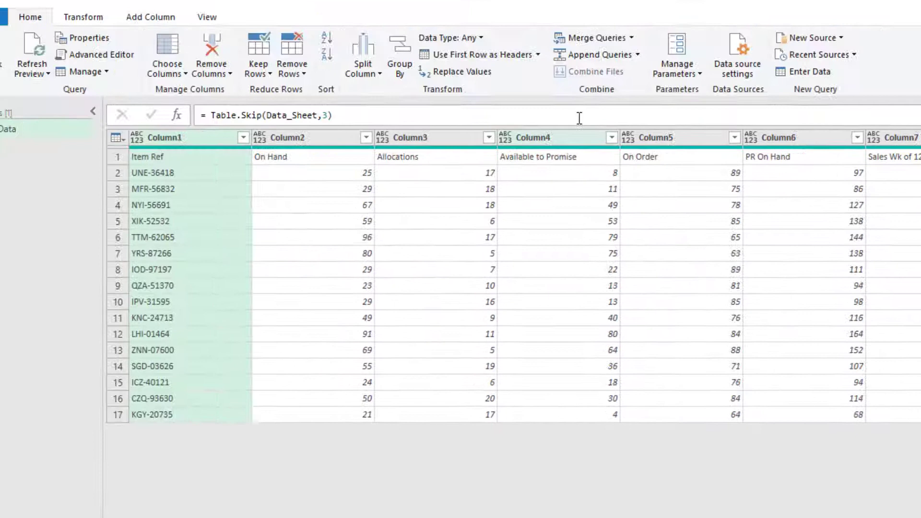
- Use the first row (Item Ref, On Hand, Allocations…) as headers and review all columns' data types
left_click(494, 57)
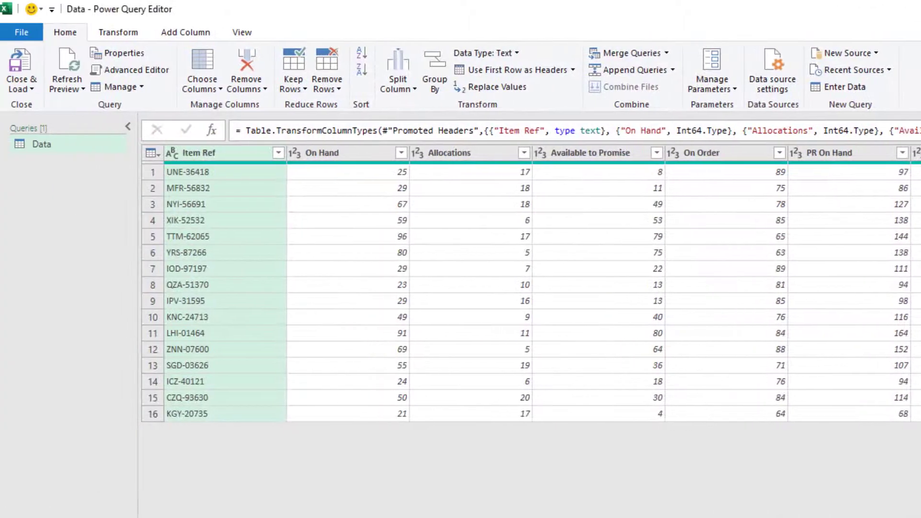
left_click(897, 152, "shift")
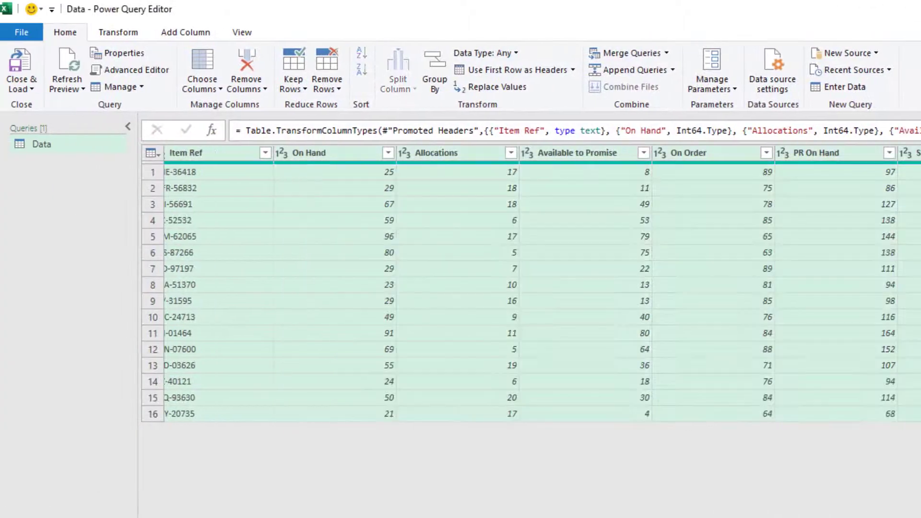
left_click(128, 33)
left_click(241, 54)
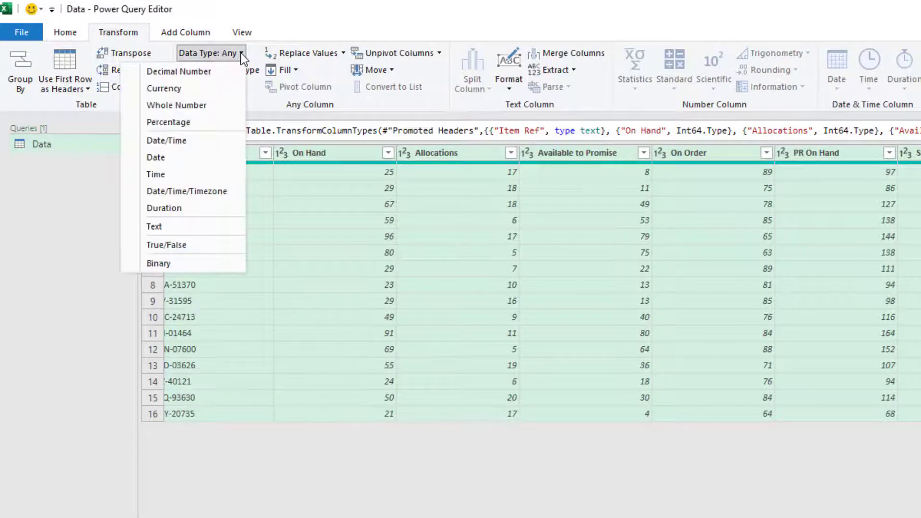
left_click(290, 40)
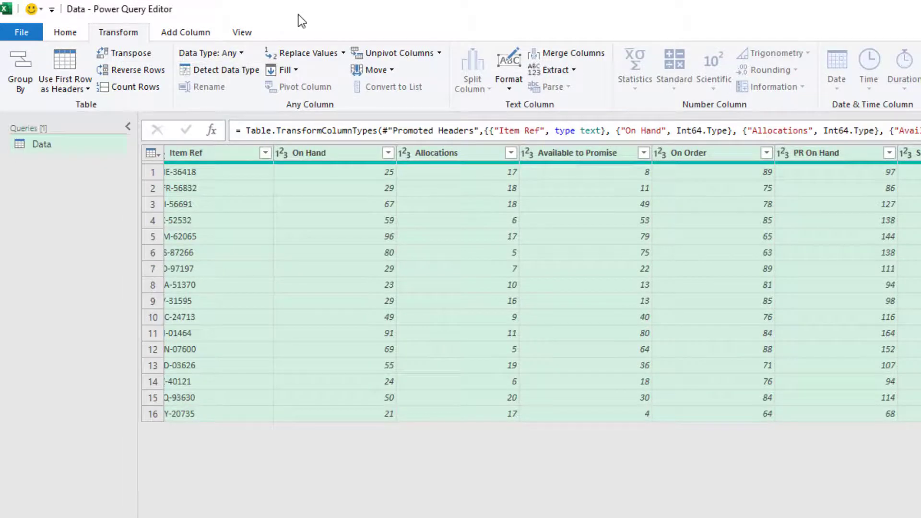
- Close & Load the Data query as a table on the existing worksheet at $A$1
left_click(64, 34)
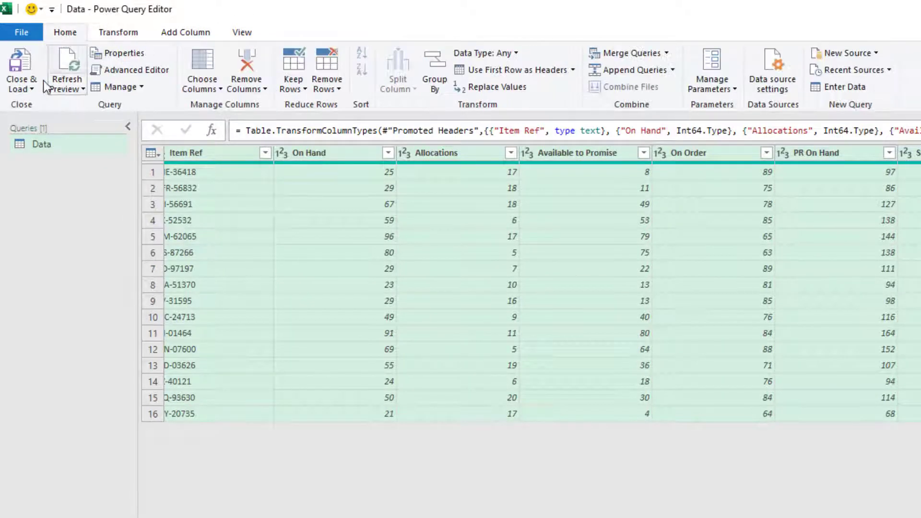
left_click(32, 90)
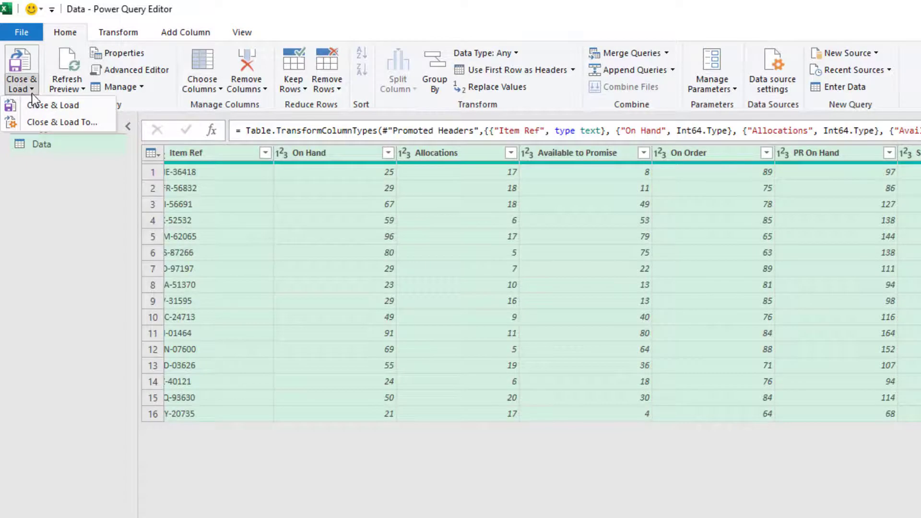
left_click(53, 128)
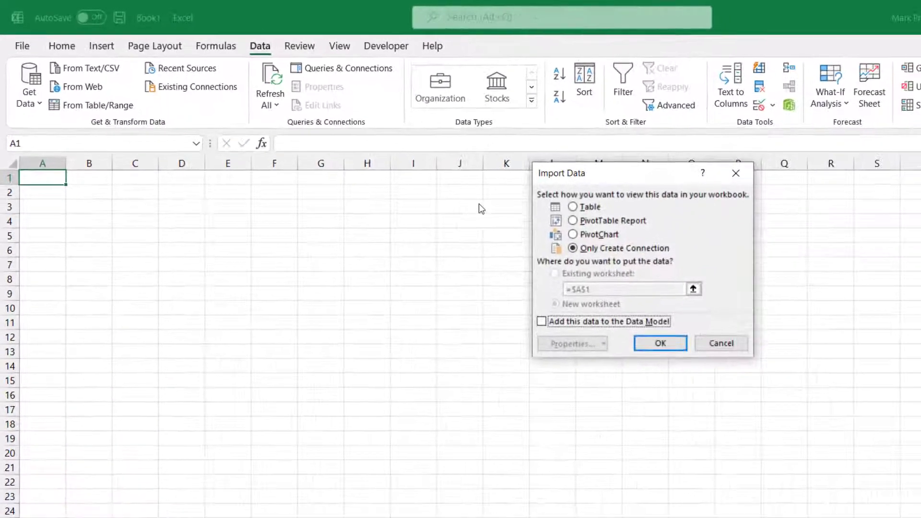
left_click(582, 207)
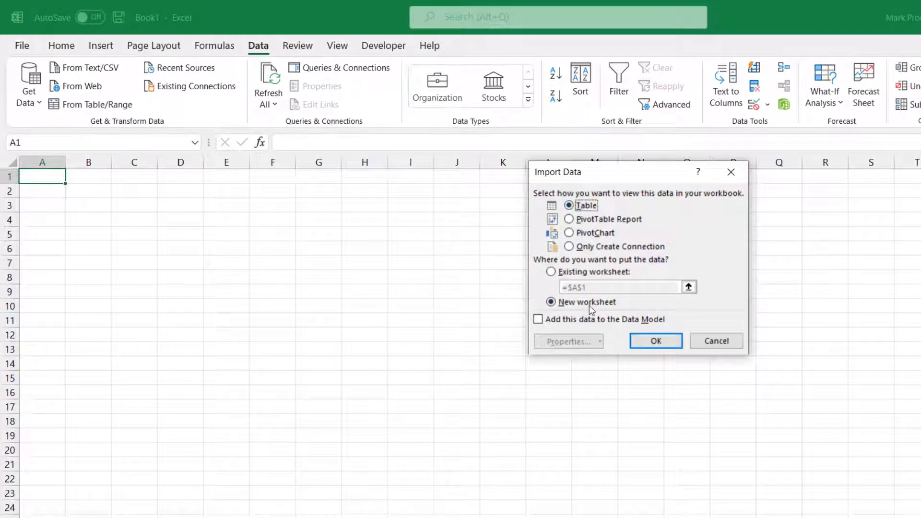
left_click(589, 273)
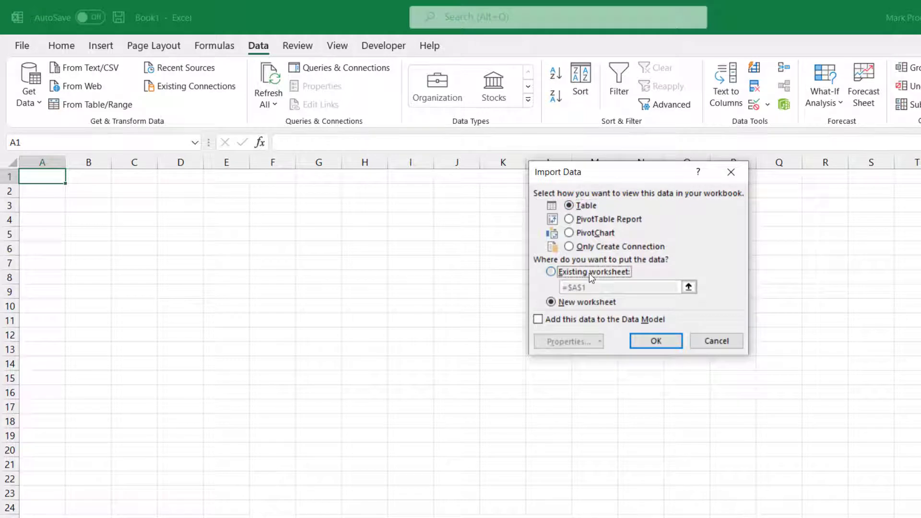
left_click(643, 340)
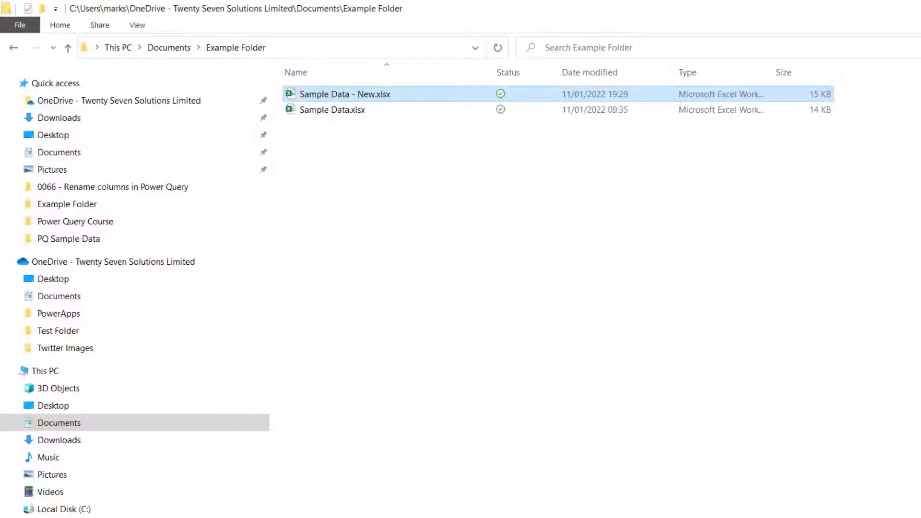
- Rename the original Sample Data.xlsx to Sample Data - Old.xlsx
left_click(348, 111)
left_click(349, 113)
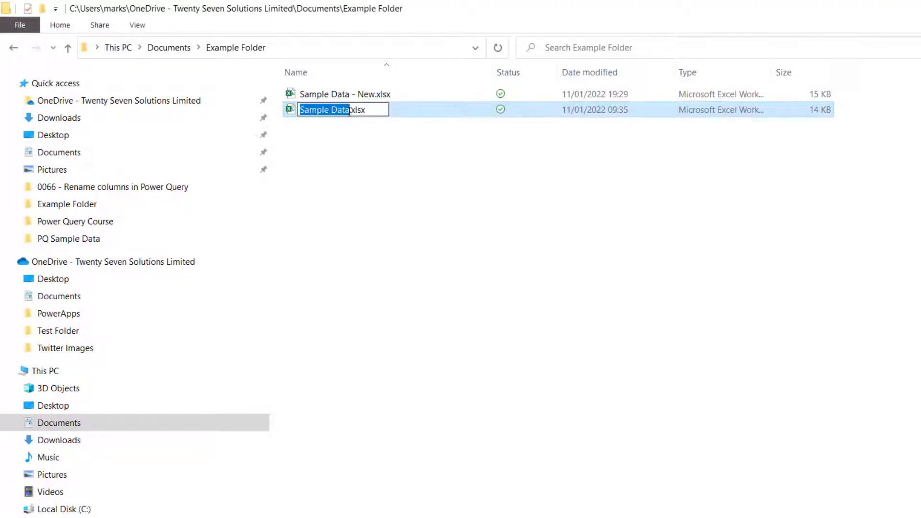
left_click(349, 110)
type("- Old")
key("Return")
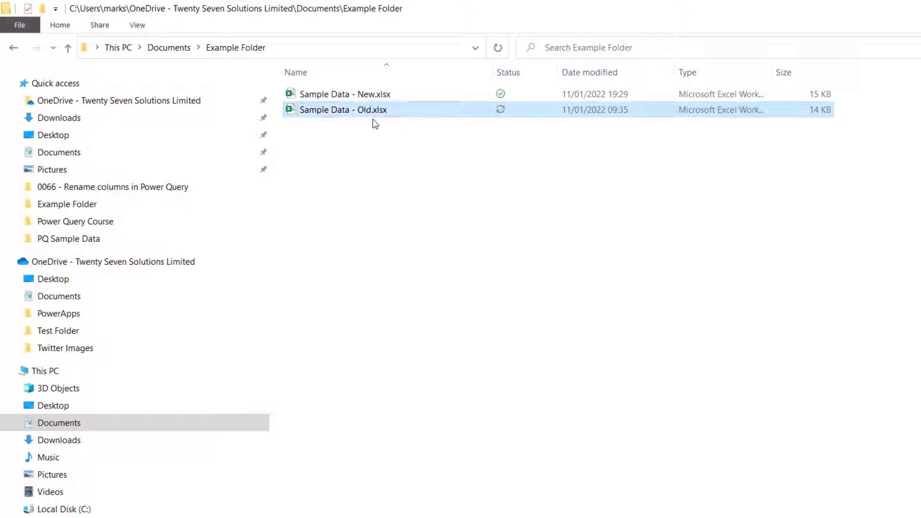
- Rename Sample Data - New.xlsx to Sample Data.xlsx
left_click(367, 94)
left_click(367, 94)
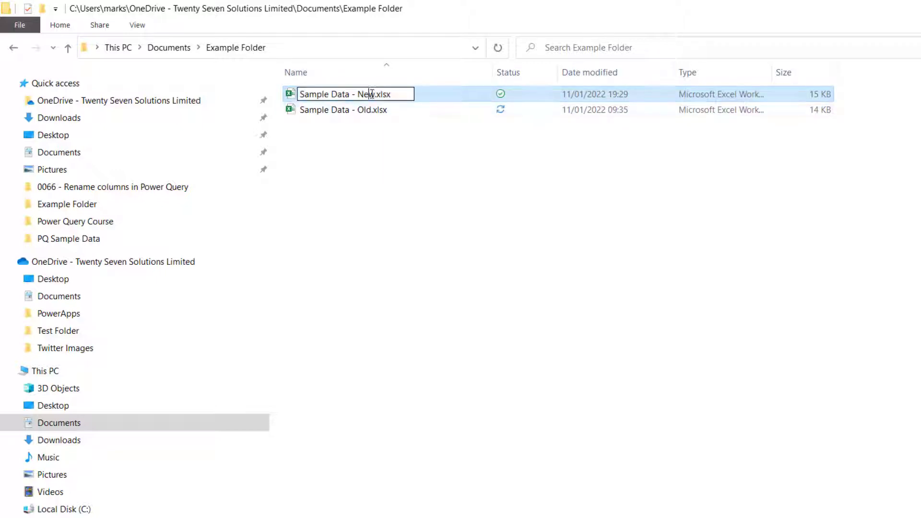
key("BackSpace")
key("BackSpace")
key("BackSpace")
key("BackSpace")
key("BackSpace")
key("BackSpace")
key("Return")
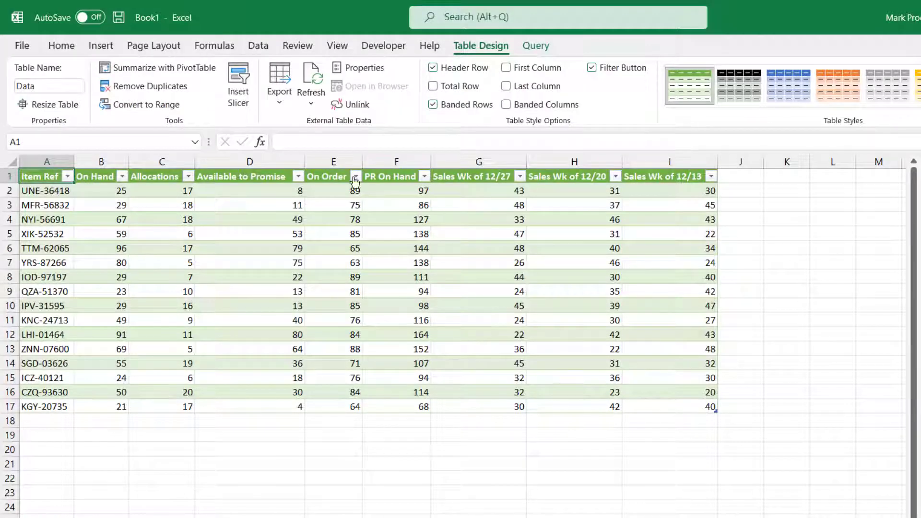
left_click(312, 81)
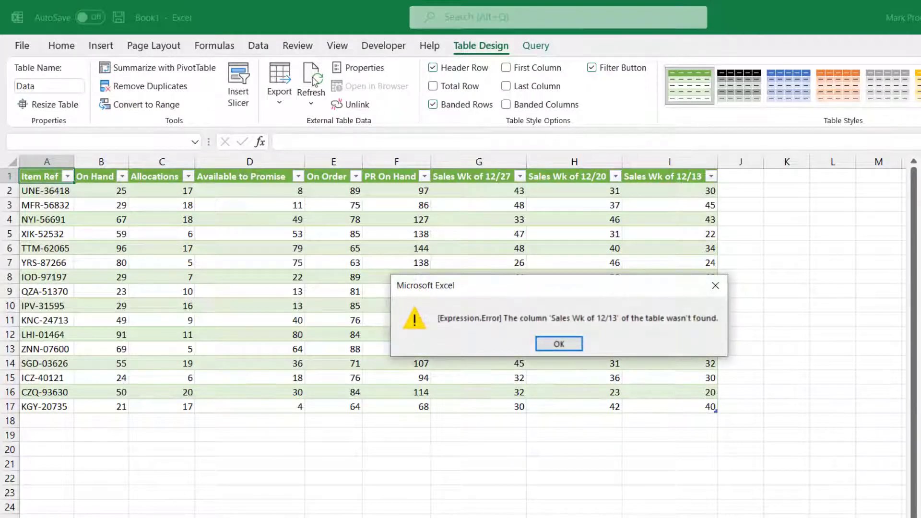
left_click(559, 343)
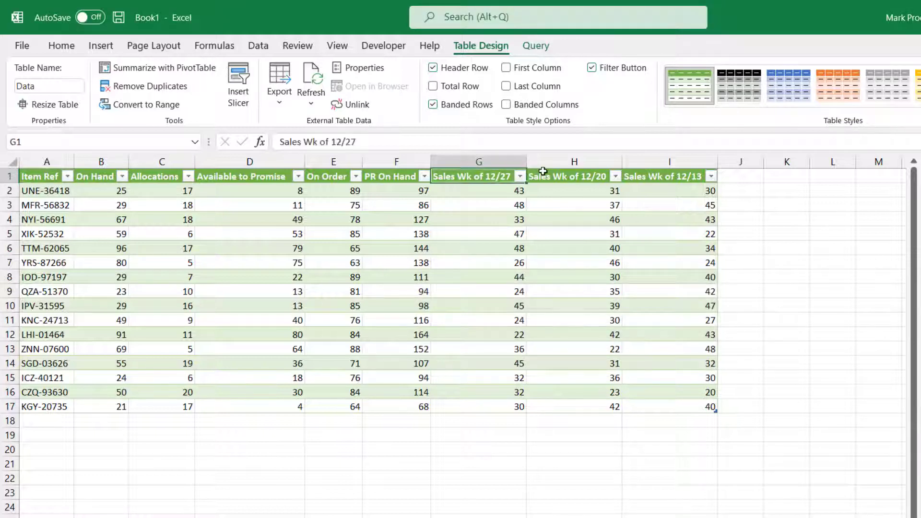
left_click_drag(543, 171, 671, 178)
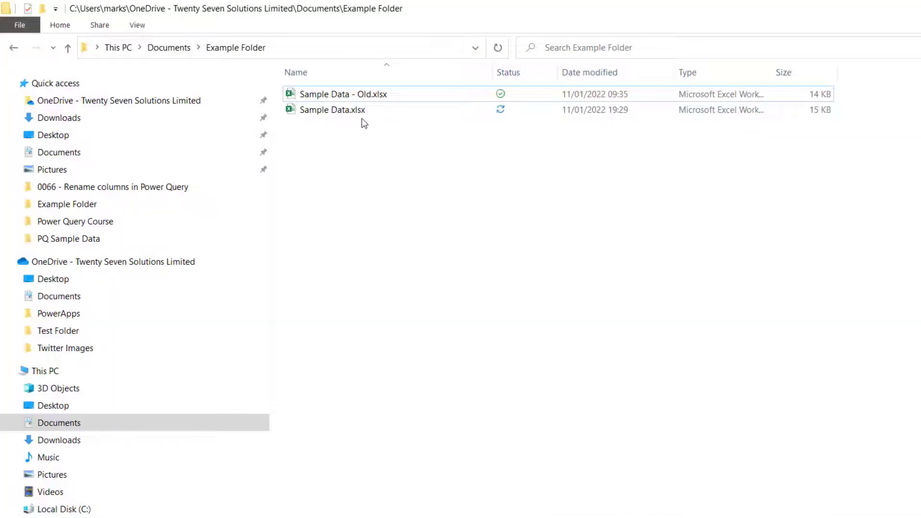
- Open Sample Data.xlsx below Book1, select its three weekly sales columns, and view the query's M code
double_click(359, 111)
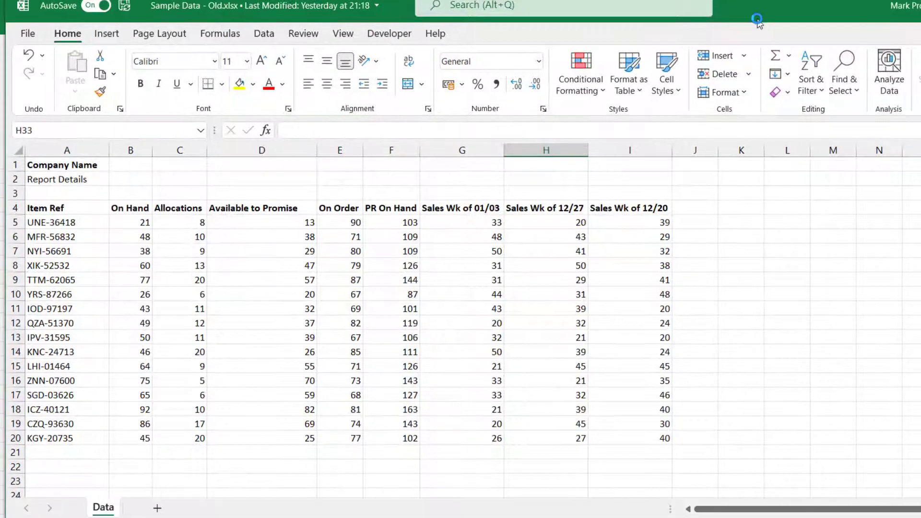
left_click_drag(759, 22, 748, 228)
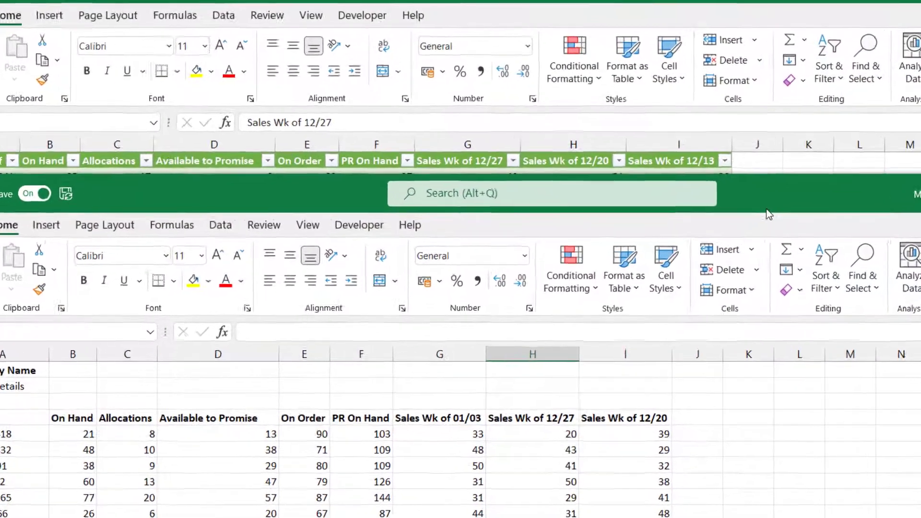
scroll(415, 421, "down", 1)
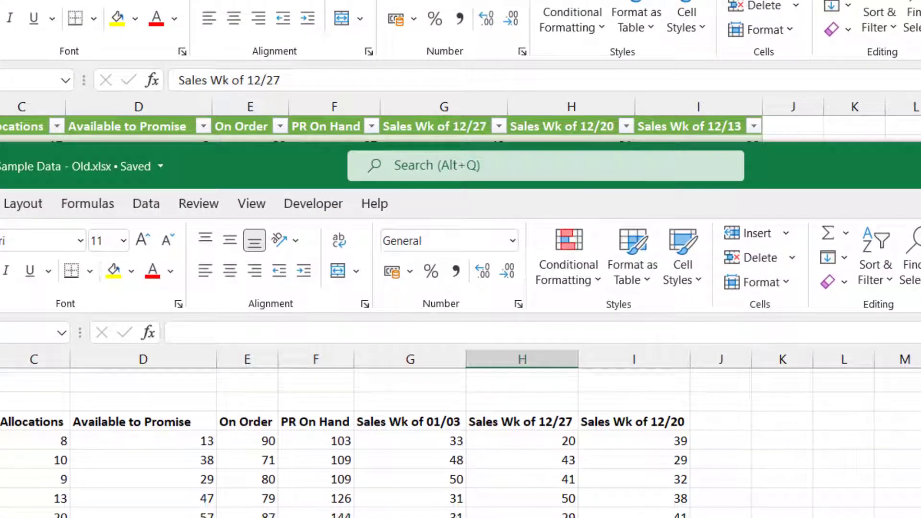
left_click_drag(415, 421, 618, 418)
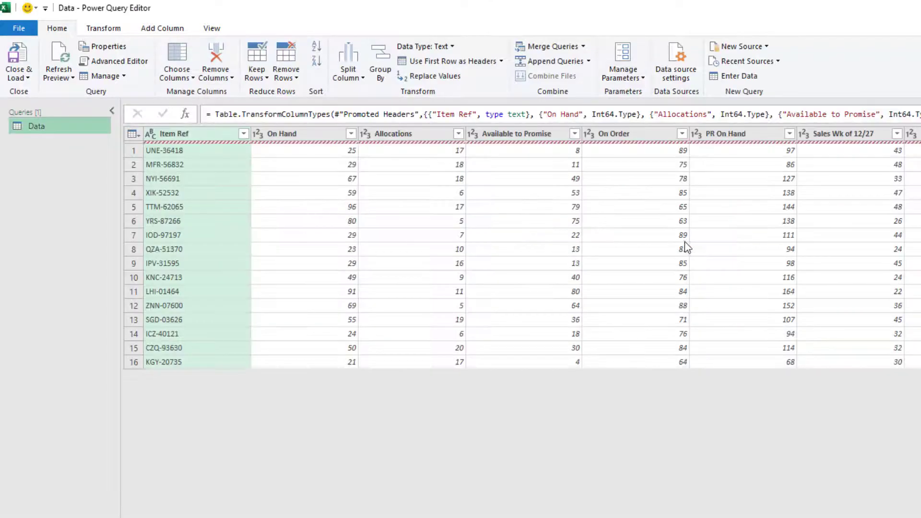
left_click(211, 28)
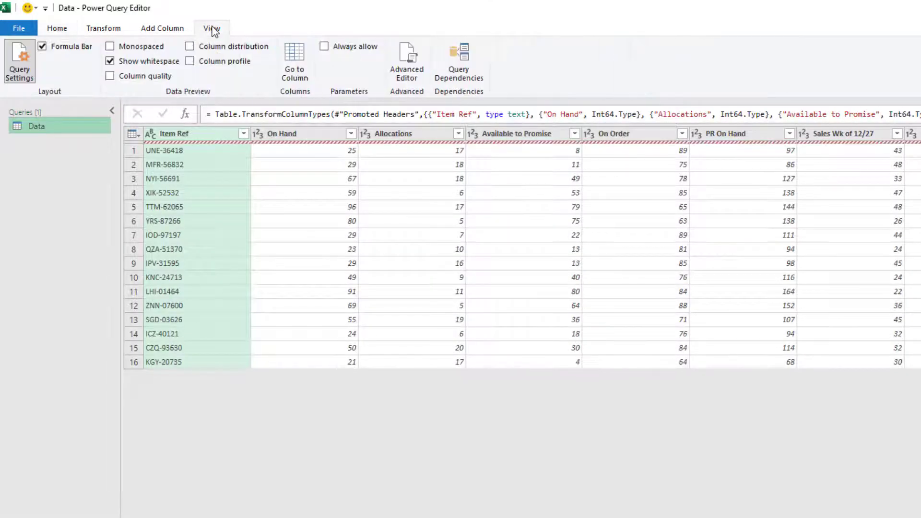
left_click(408, 73)
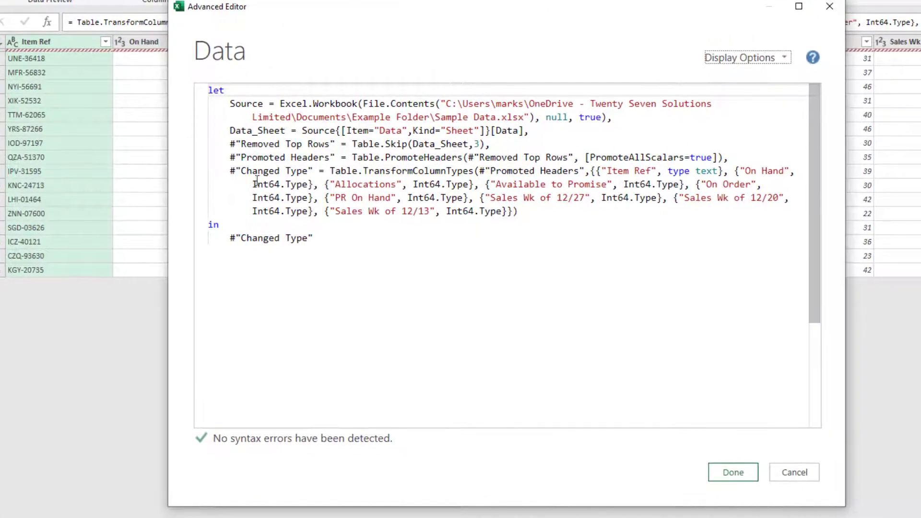
- Highlight the Changed Type line and hard-coded Sales Wk 12/27, 12/20, 12/13 names, then cancel the Advanced Editor
left_click_drag(242, 170, 543, 218)
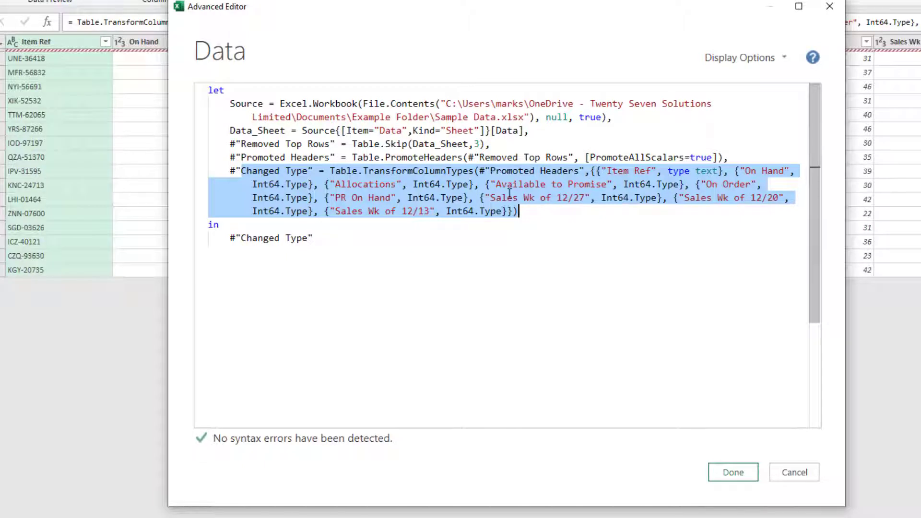
left_click_drag(485, 197, 591, 198)
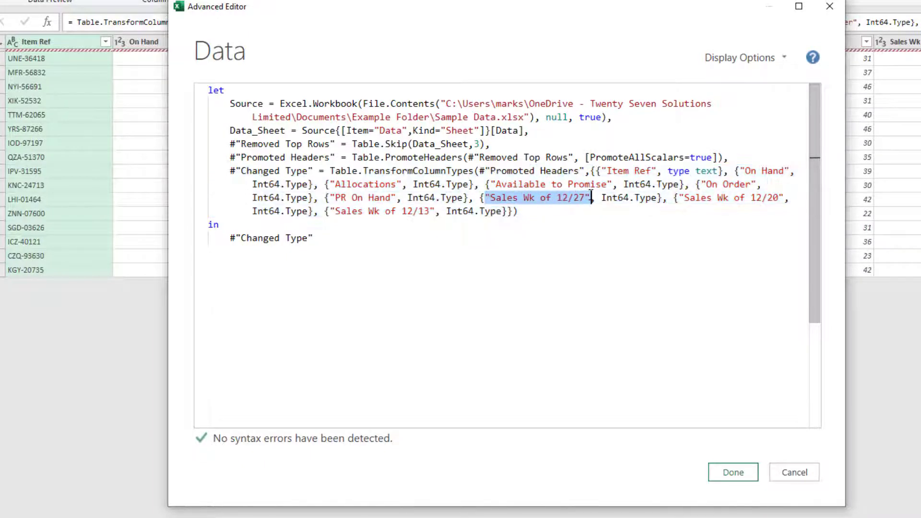
left_click_drag(679, 198, 783, 196)
left_click_drag(330, 212, 436, 211)
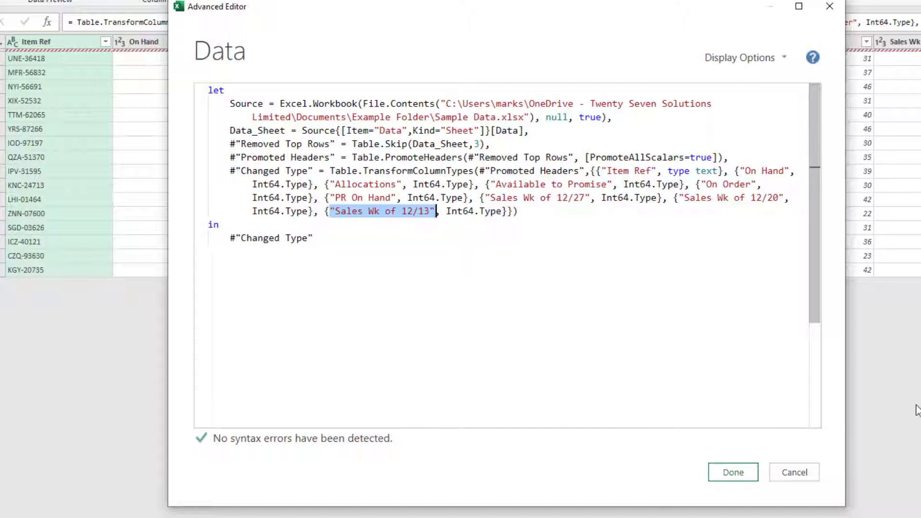
left_click(794, 472)
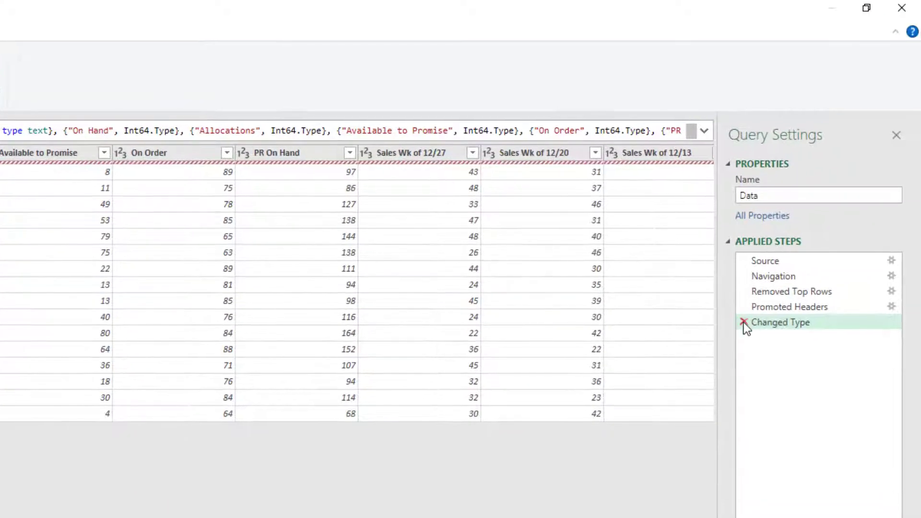
- Delete the Changed Type step and unpivot all columns other than Item Ref through PR On Hand
left_click(744, 322)
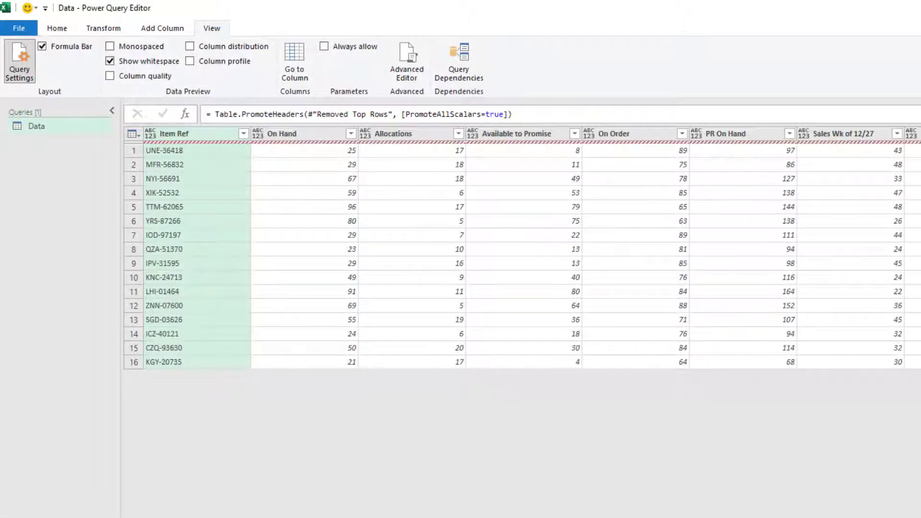
left_click(764, 136)
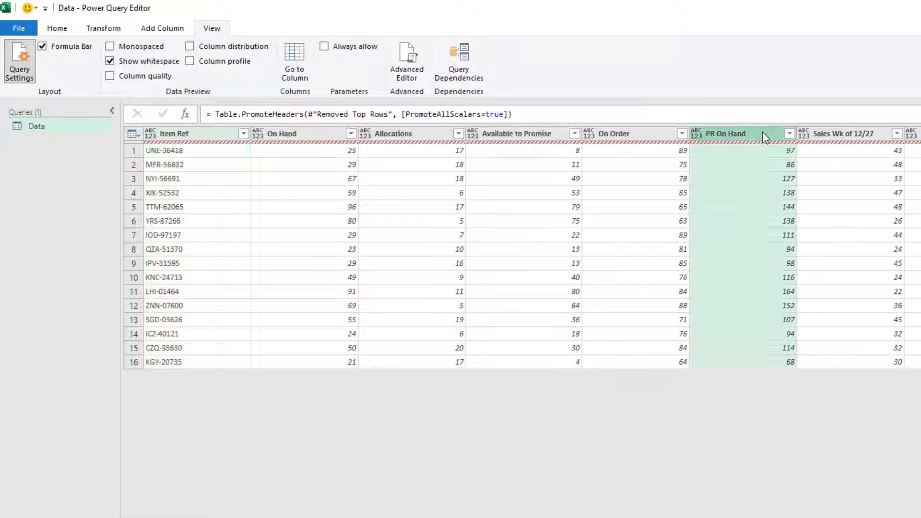
left_click(209, 135, "shift")
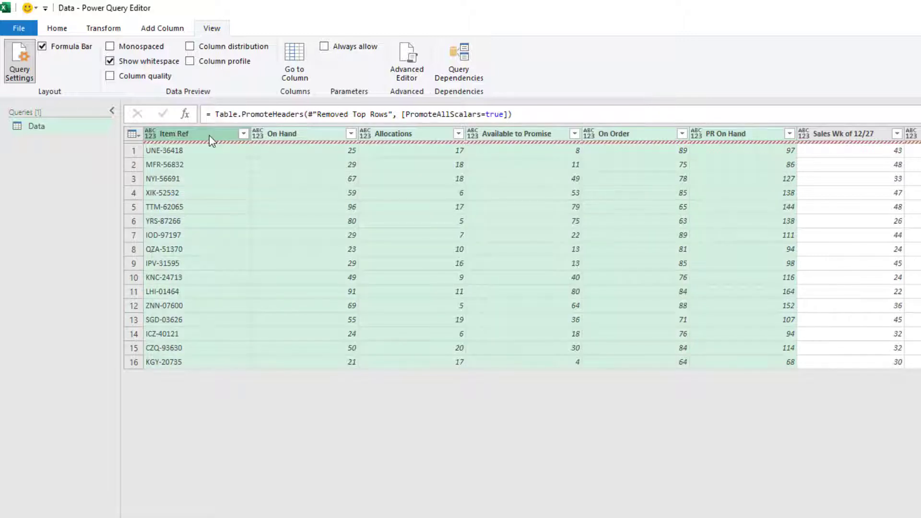
left_click(94, 29)
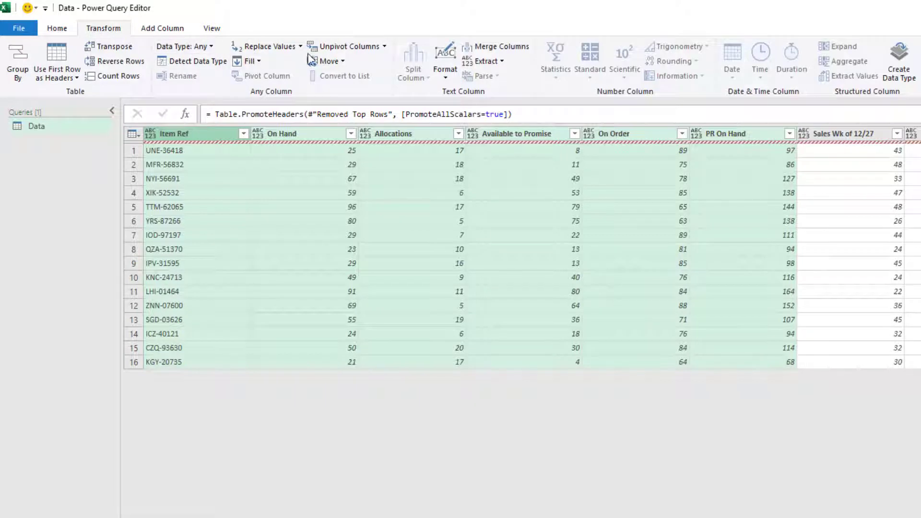
left_click(385, 46)
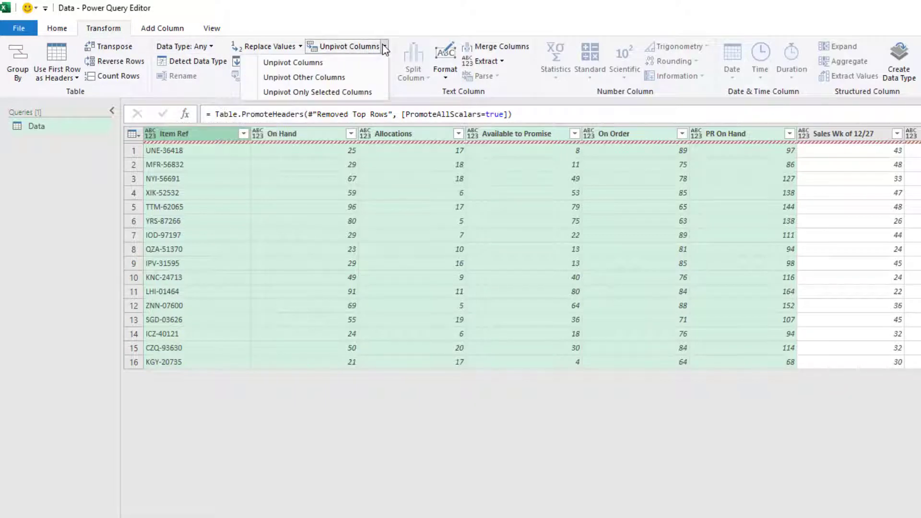
left_click(359, 77)
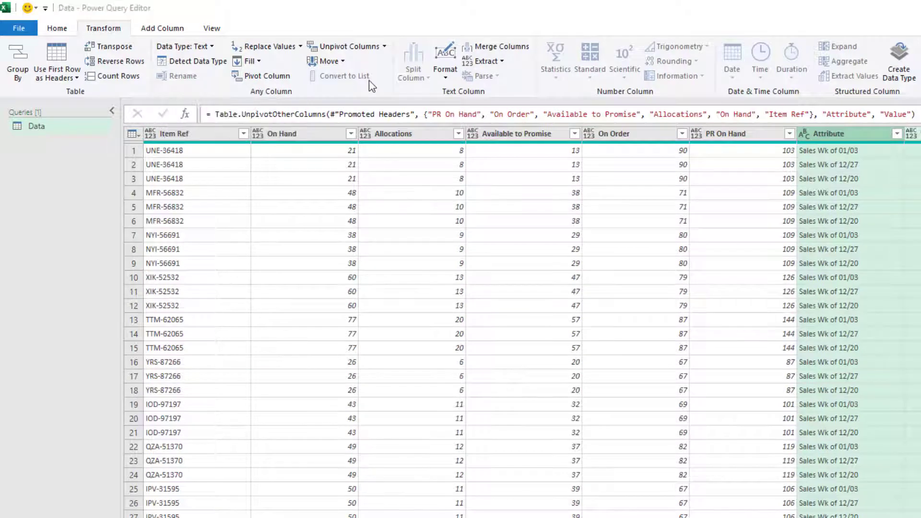
- Add an Index column starting from 0
left_click(173, 29)
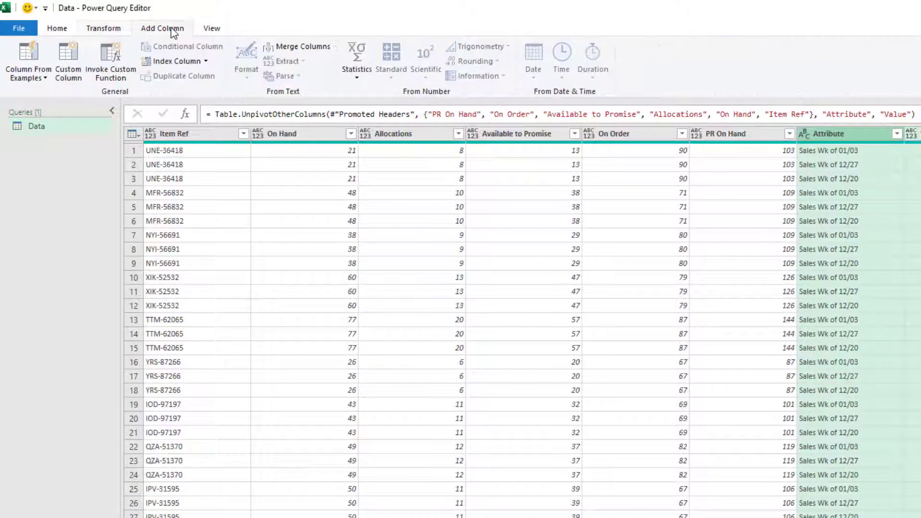
left_click(207, 61)
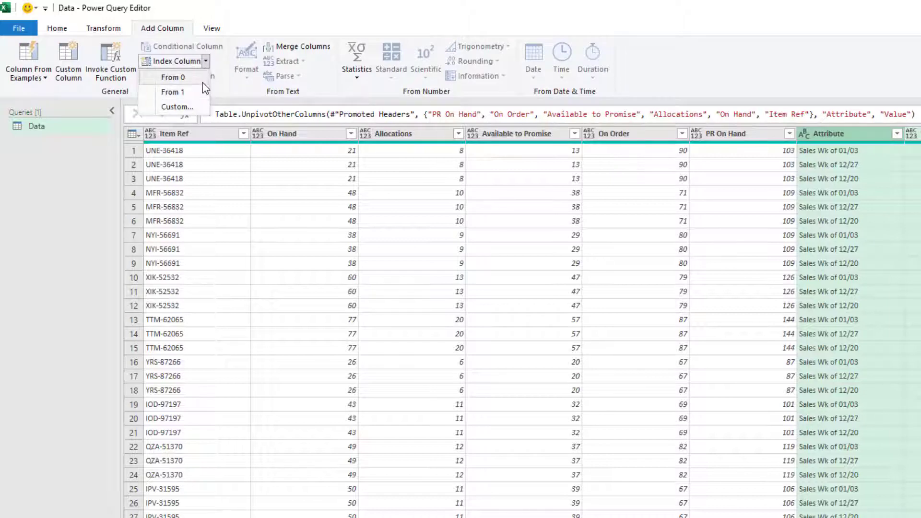
left_click(206, 83)
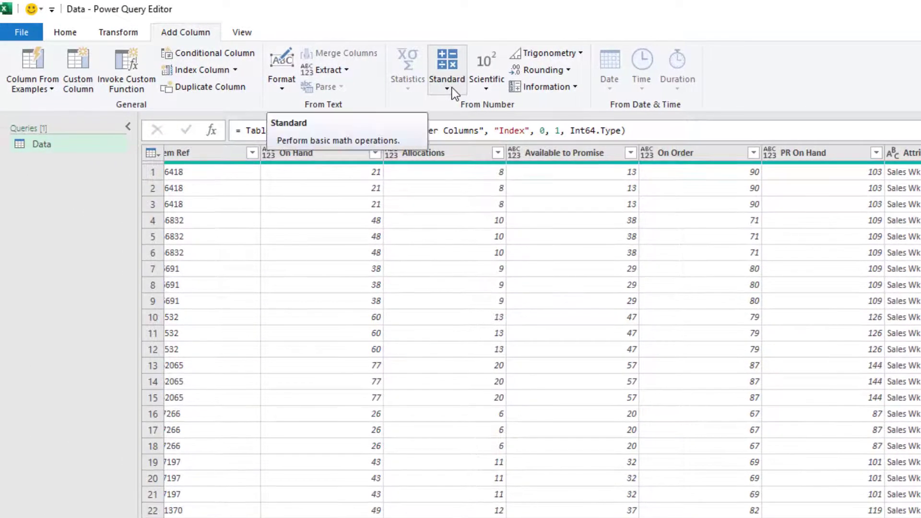
- Transform the Index column to its value modulo 3
left_click(120, 31)
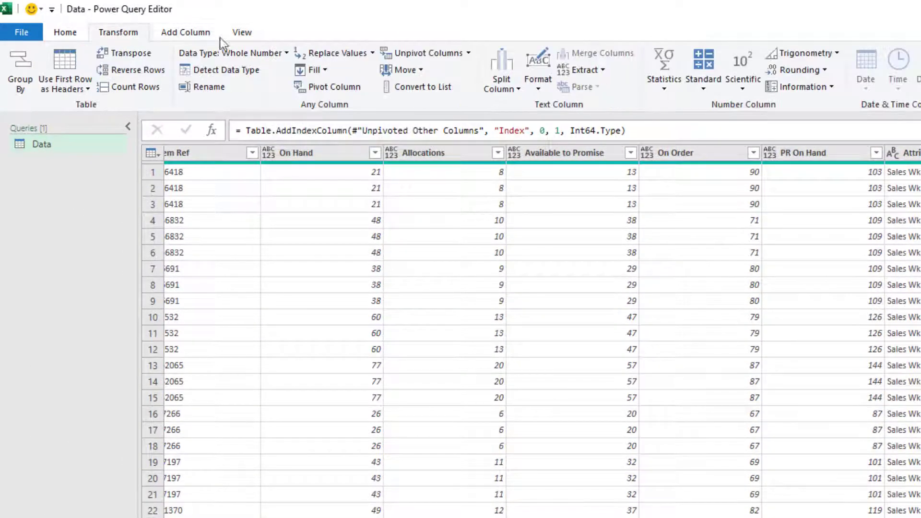
left_click(704, 89)
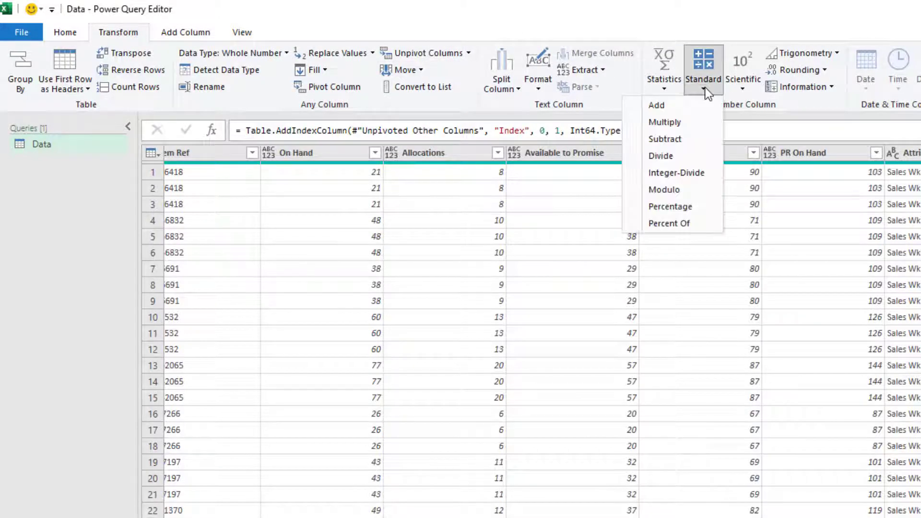
left_click(692, 194)
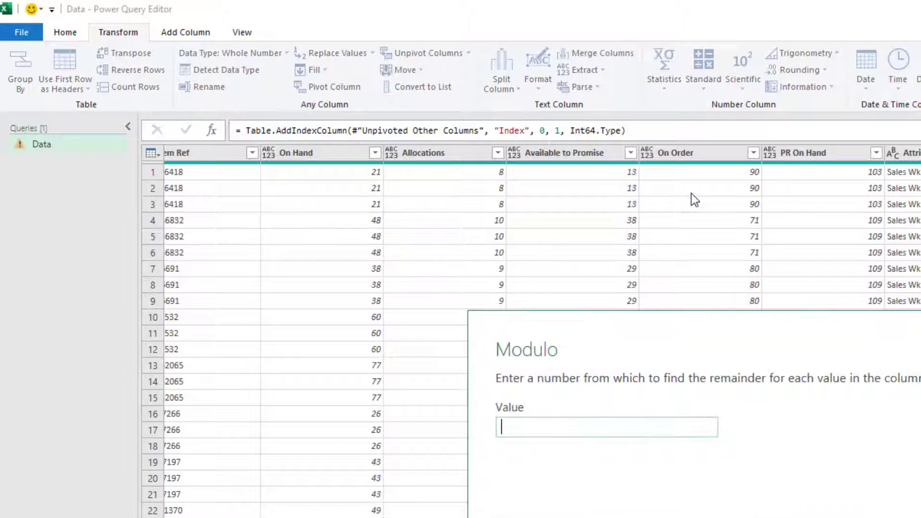
type("3")
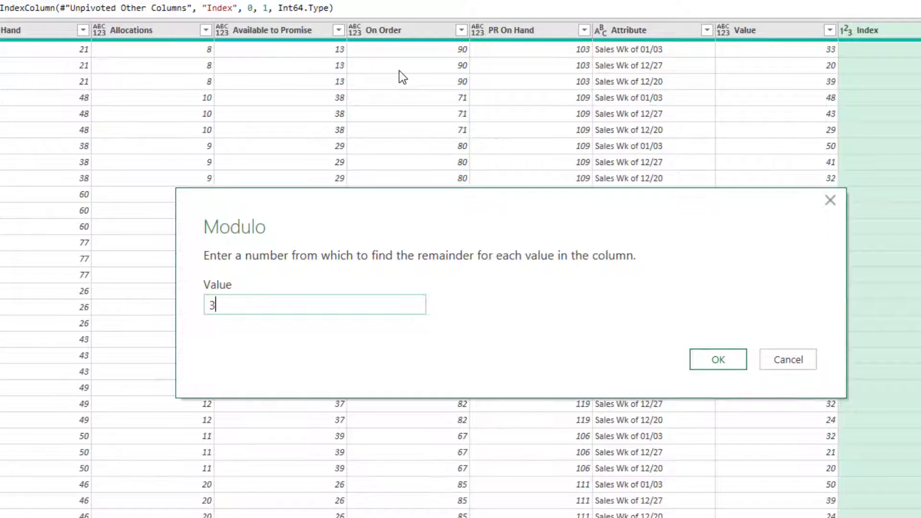
left_click(724, 359)
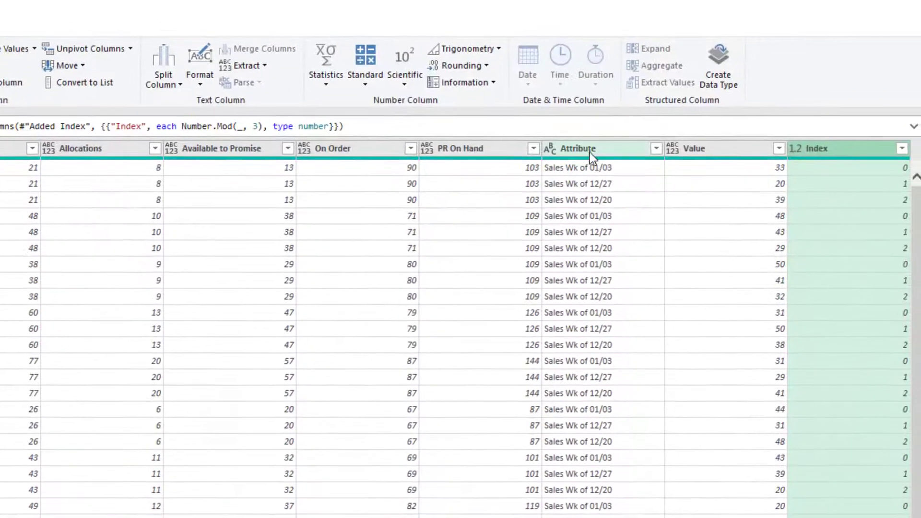
- Remove the Attribute column and pivot on Index with Value as the values column
left_click(641, 33)
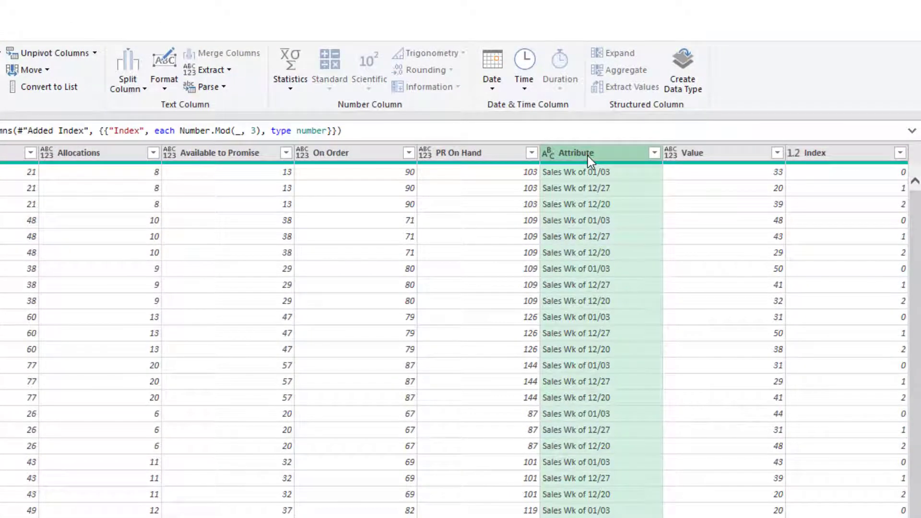
key("Delete")
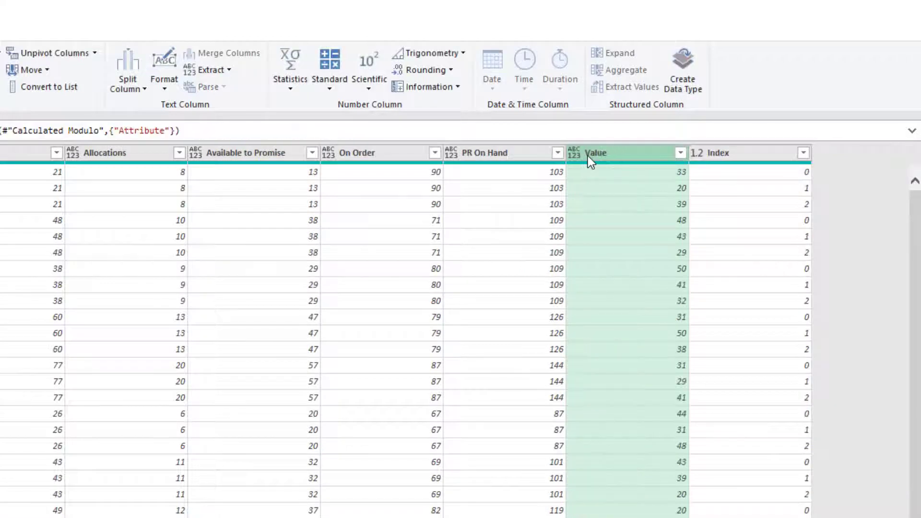
left_click(742, 153)
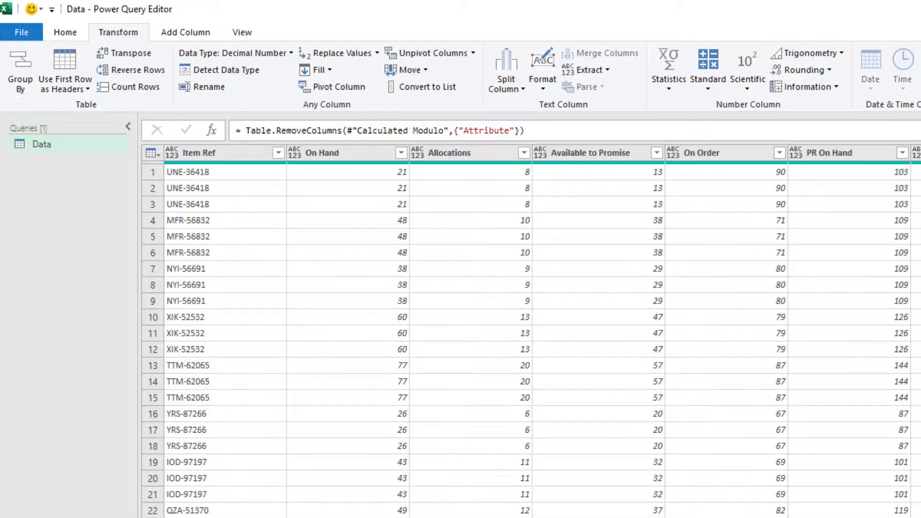
left_click(344, 87)
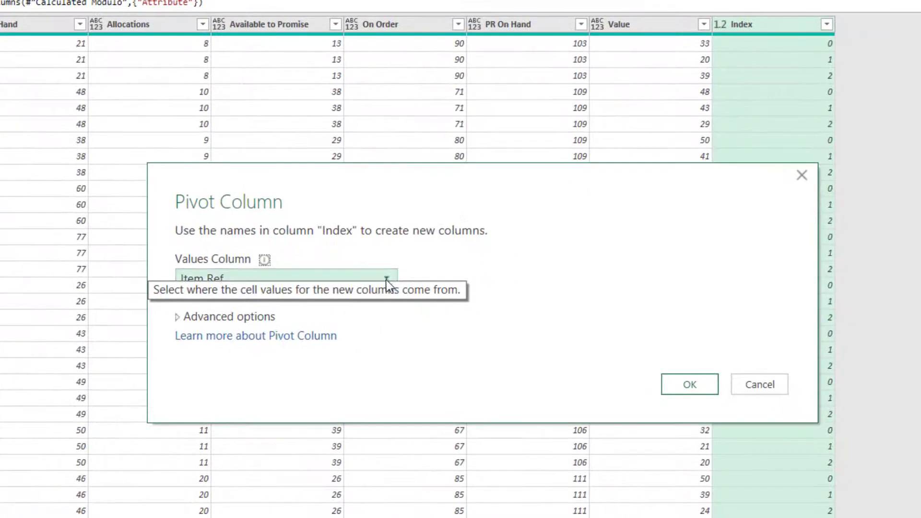
left_click(387, 280)
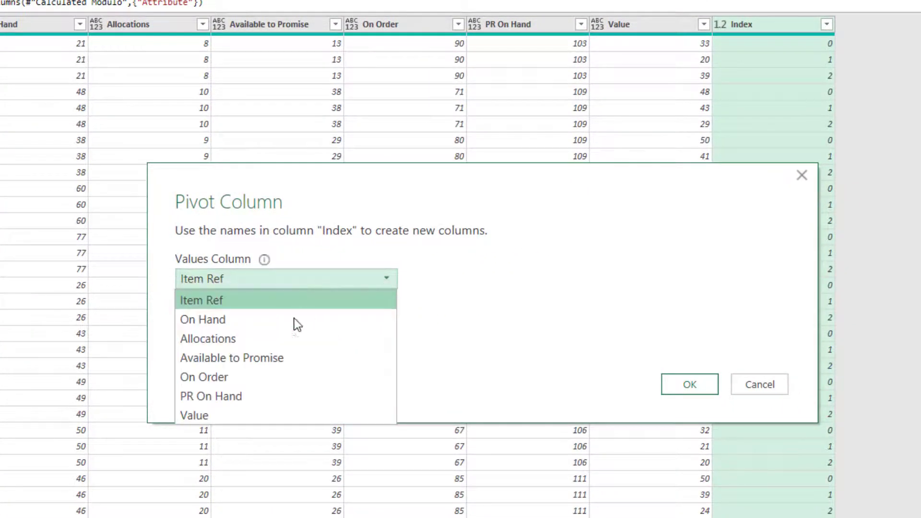
left_click(254, 416)
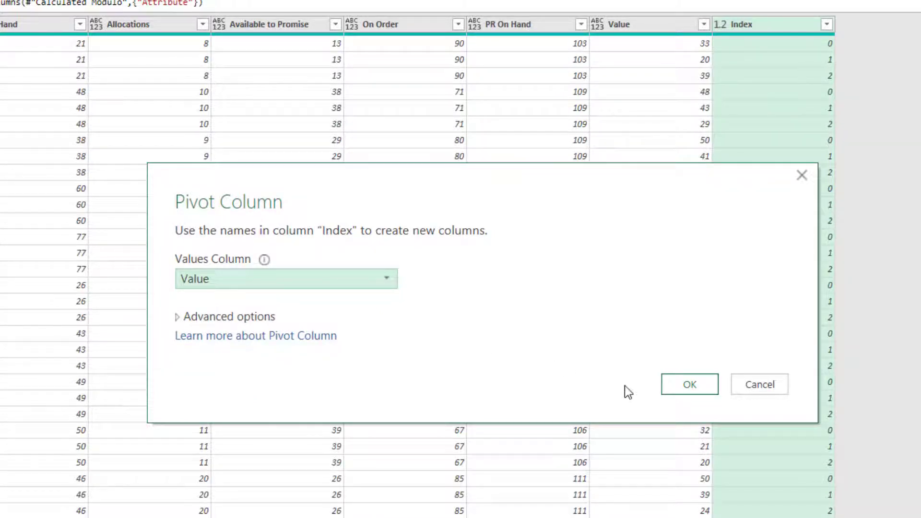
left_click(699, 385)
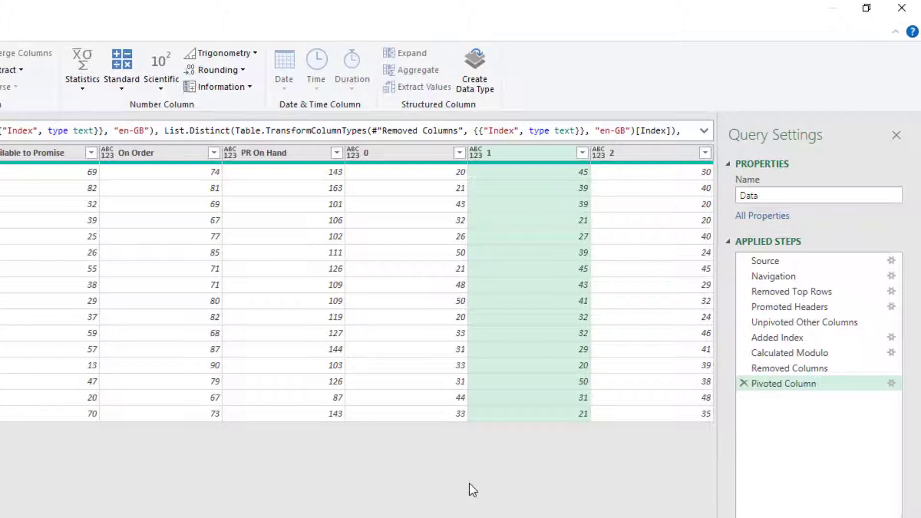
- Rename pivoted headers 0, 1 and 2 to Last Week Sales, Two Weeks Ago and Three Weeks Ago
double_click(385, 153)
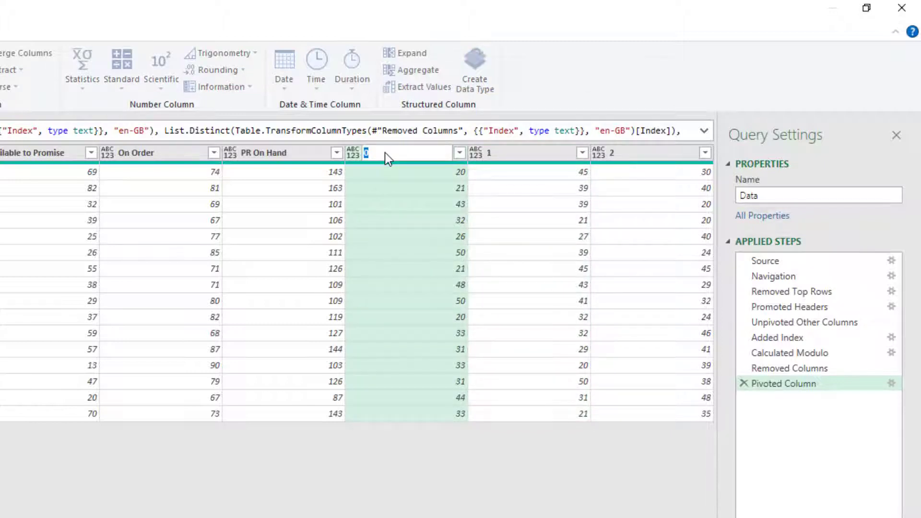
type("Last Week Sales")
key("Return")
double_click(496, 154)
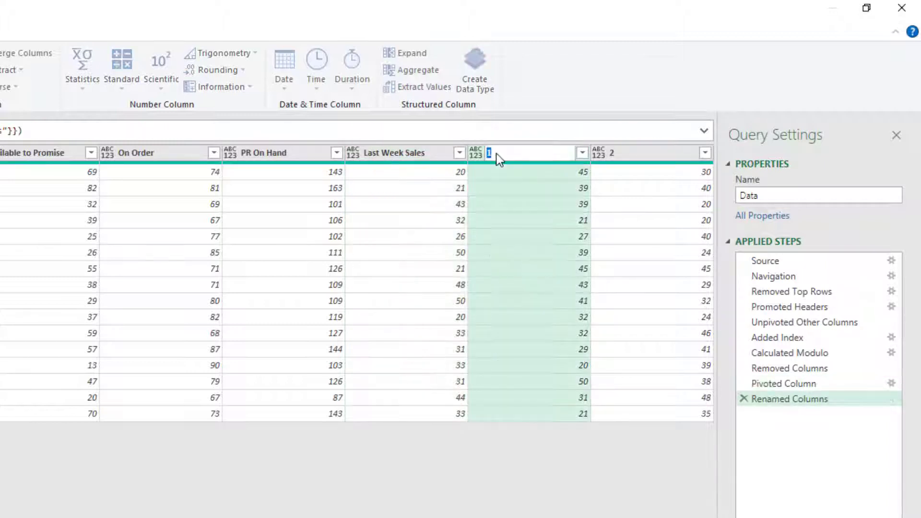
type("Two Weeks Ago")
key("Return")
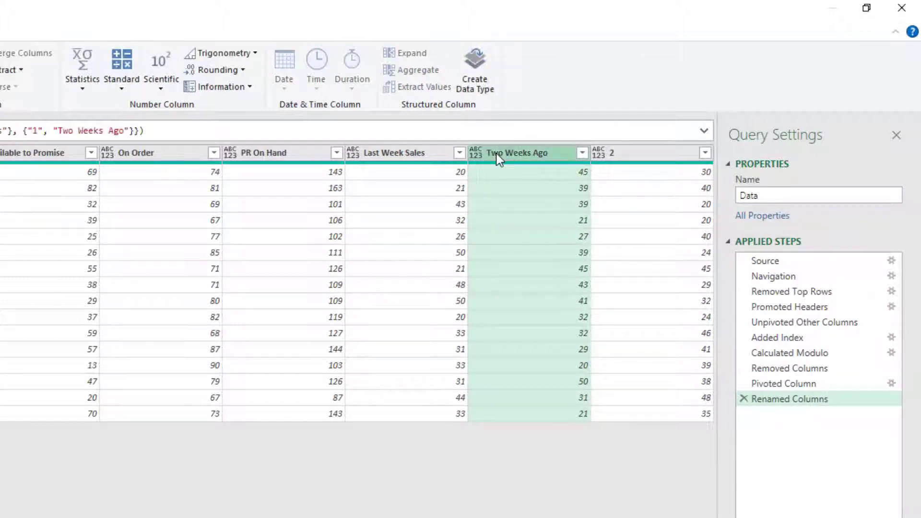
double_click(627, 154)
type("Three Weeks ")
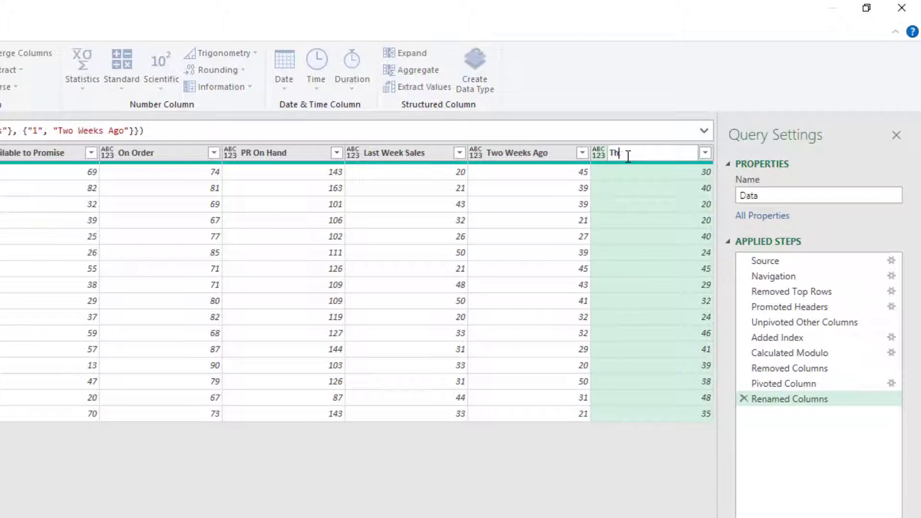
type("Ago")
key("Return")
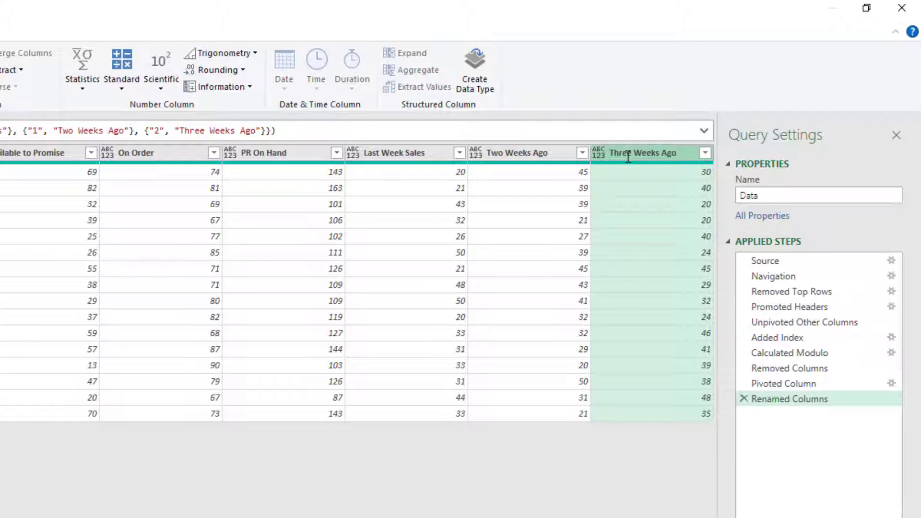
- Detect data types for all columns, then close the editor and load the table to Excel
left_click(243, 153, "shift")
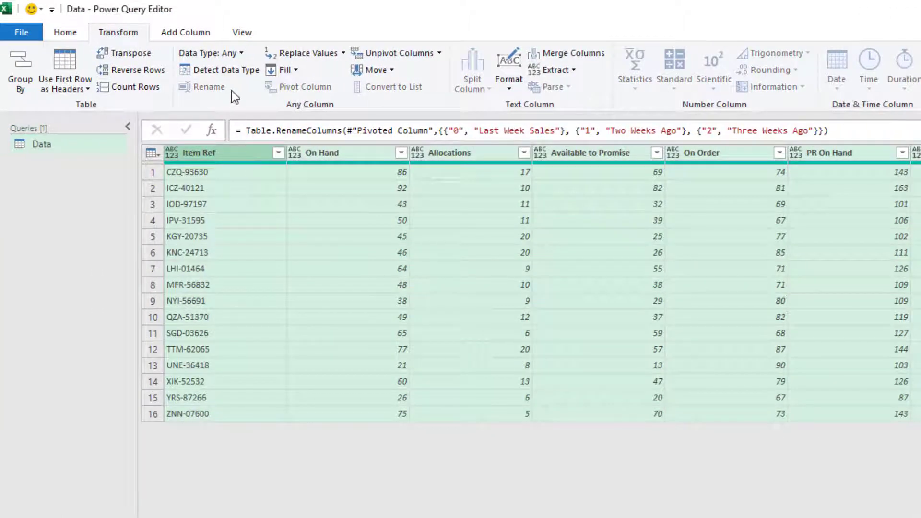
left_click(229, 72)
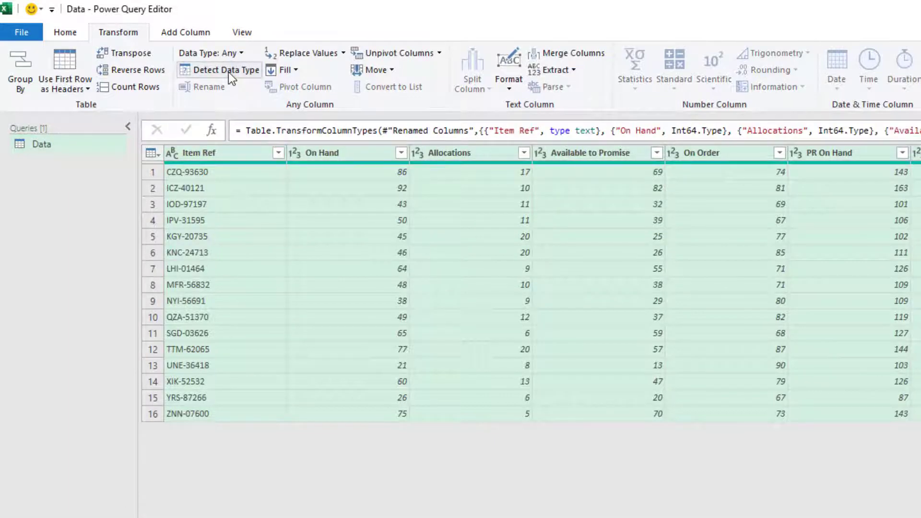
left_click(66, 33)
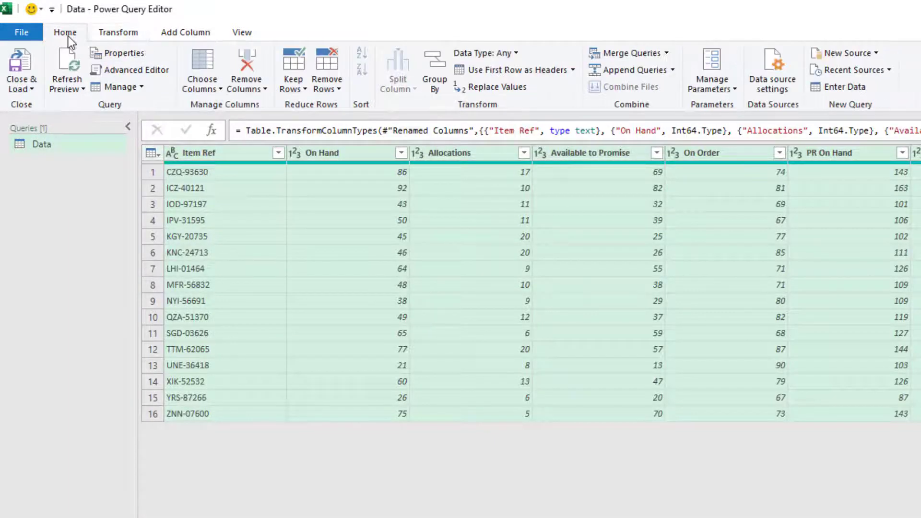
left_click(24, 60)
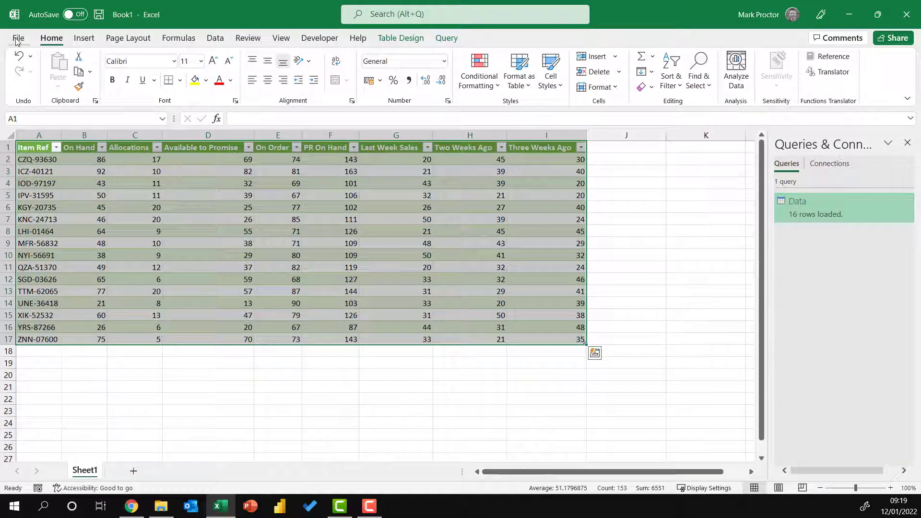
- Reopen the Data query and review its M code in the Advanced Editor
double_click(793, 218)
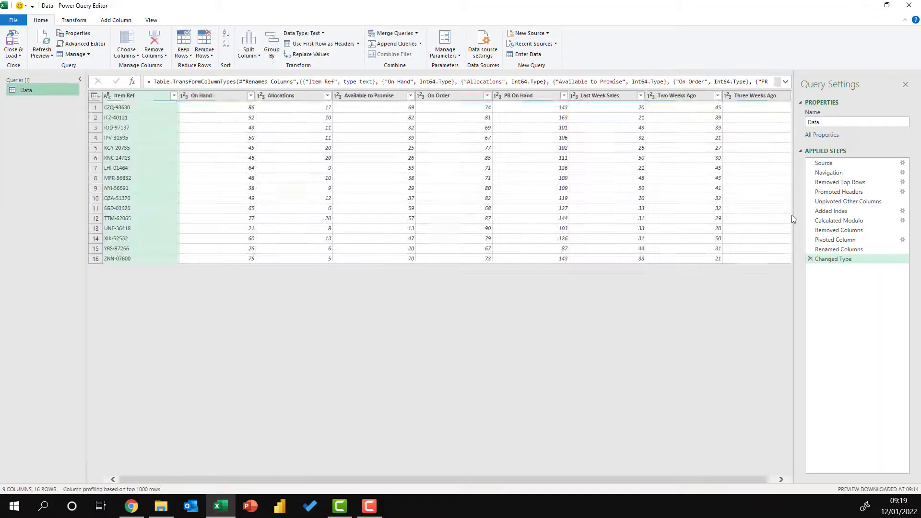
left_click(150, 20)
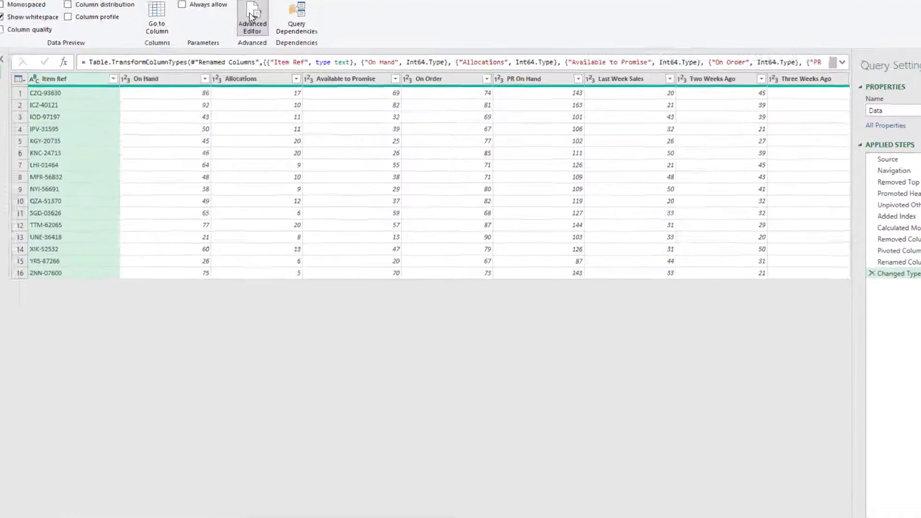
left_click(290, 45)
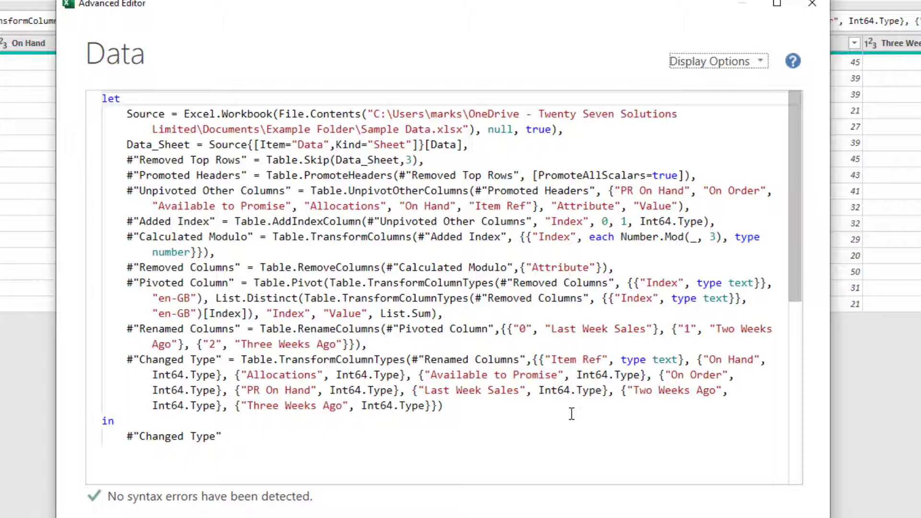
left_click(739, 516)
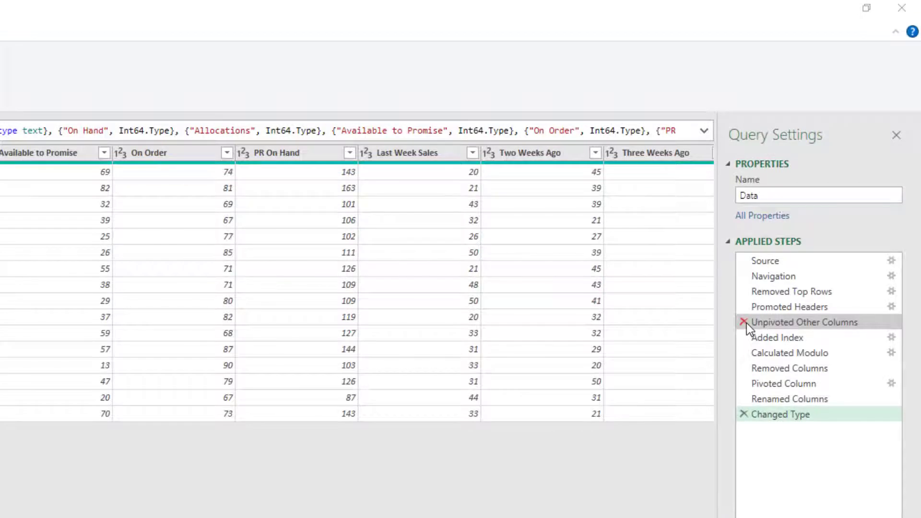
- Delete the Unpivoted Other Columns step and all later steps, confirming the deletion
right_click(760, 324)
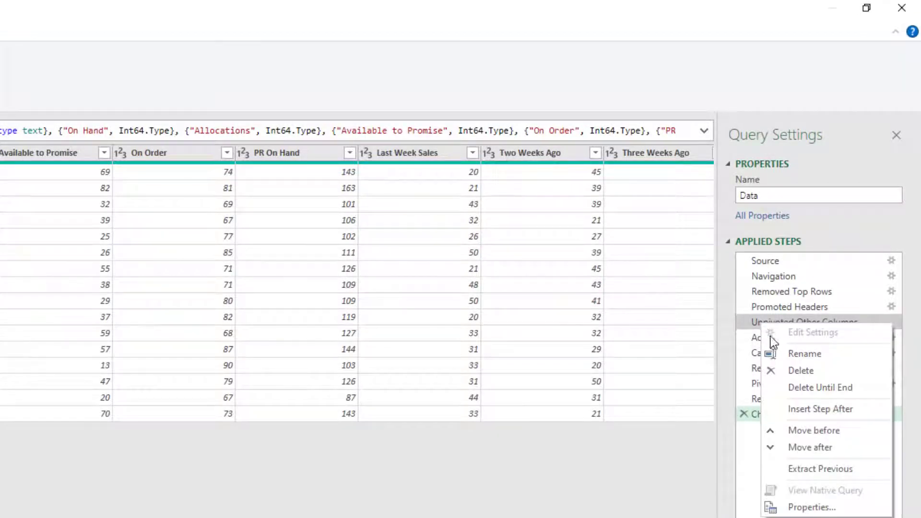
left_click(799, 388)
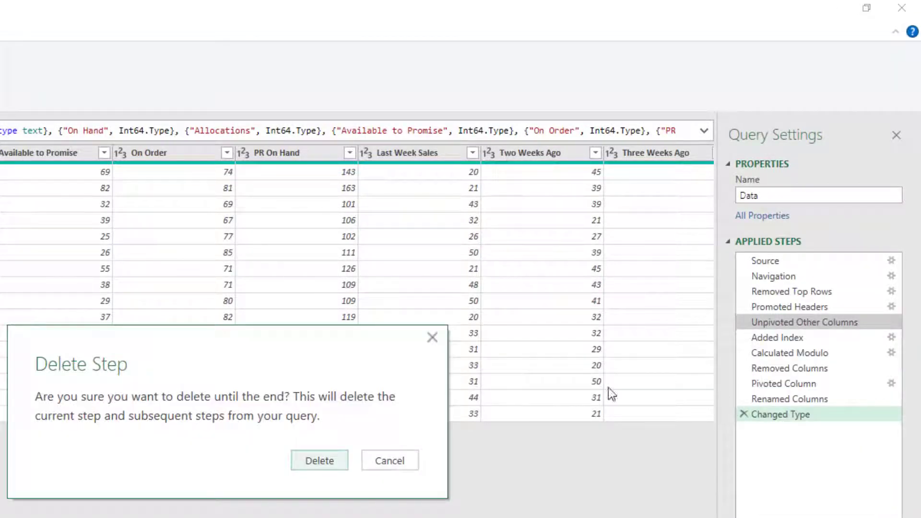
left_click(319, 460)
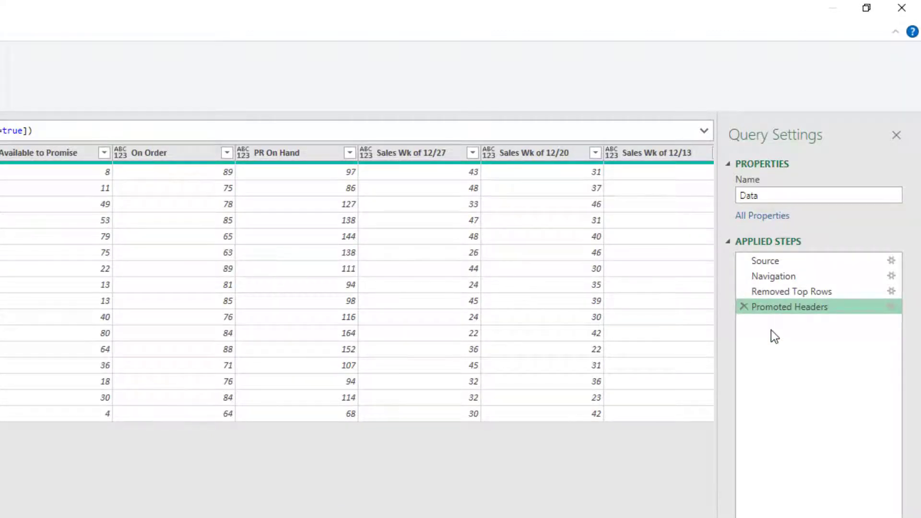
- Rename the Sales Wk of 12/27, 12/20 and 12/13 columns to Last Week Sales, Two Weeks Ago, Three Weeks Ago
double_click(430, 155)
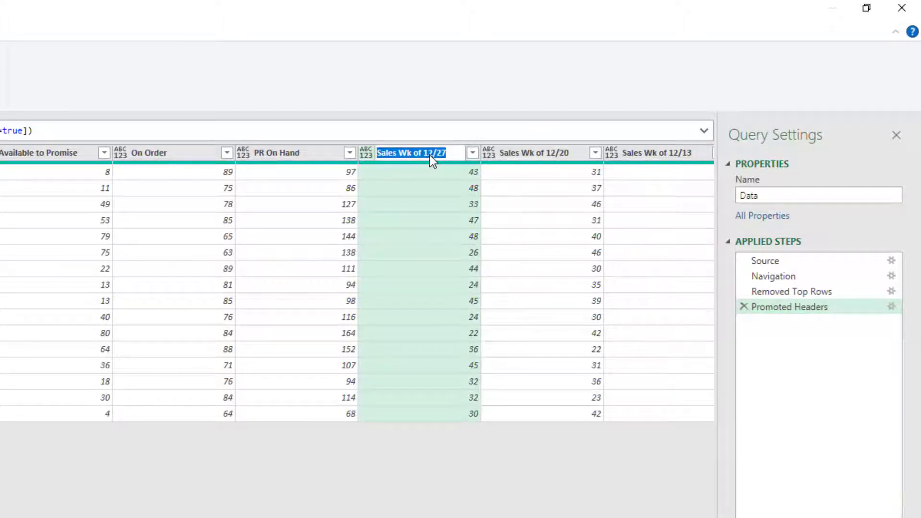
type("Last Week Sales")
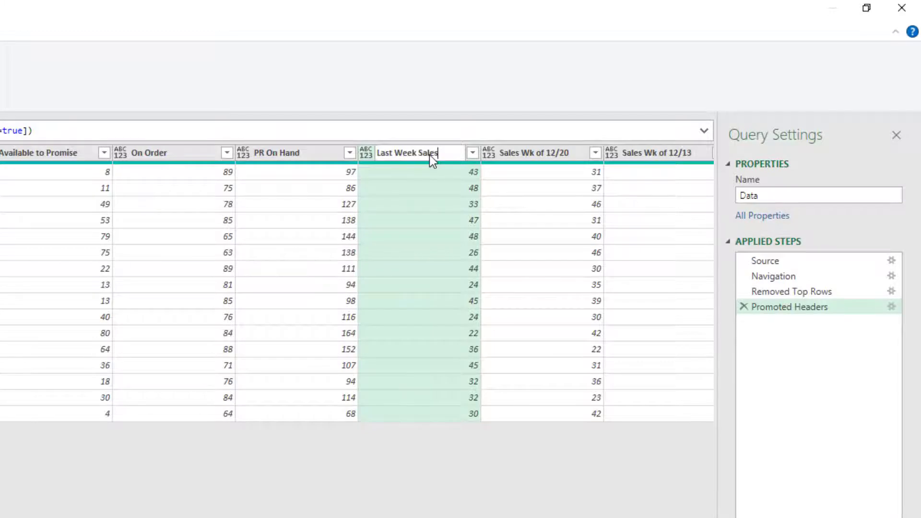
key("Return")
double_click(547, 154)
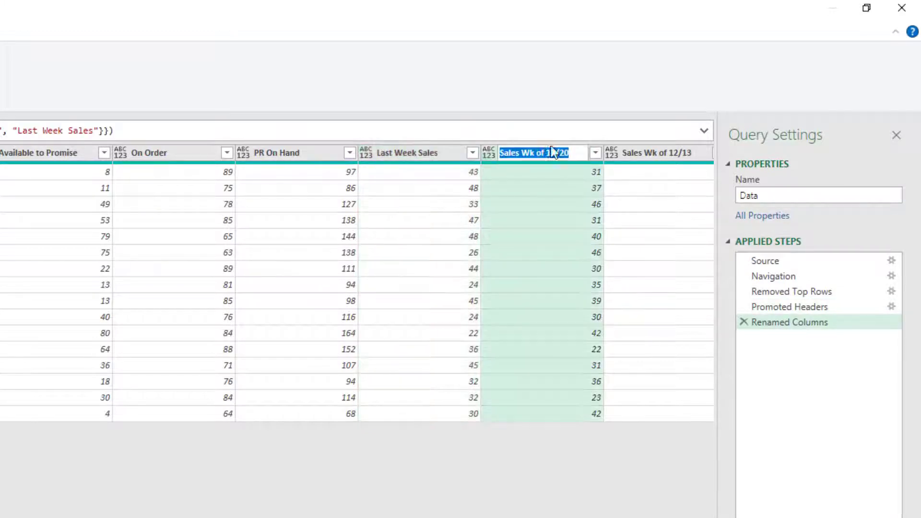
type("Two Weeks Ago")
key("Return")
double_click(641, 154)
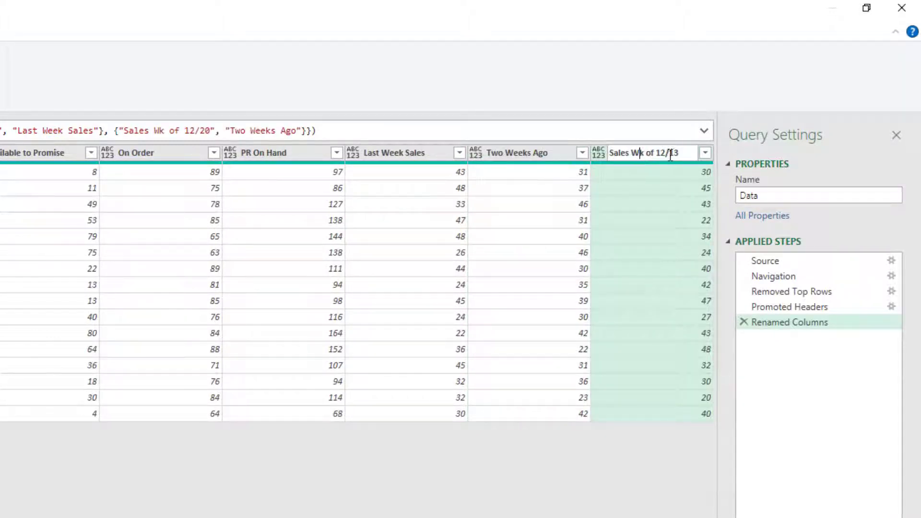
left_click_drag(679, 152, 595, 163)
type("Three Weeks Ago")
key("Return")
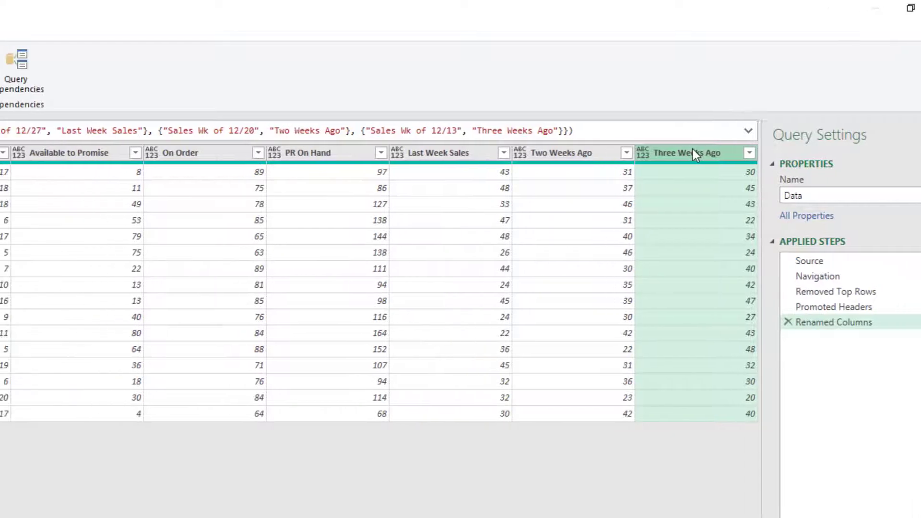
- Hide the query settings panel and expand the formula bar to show the full rename formula
left_click(22, 69)
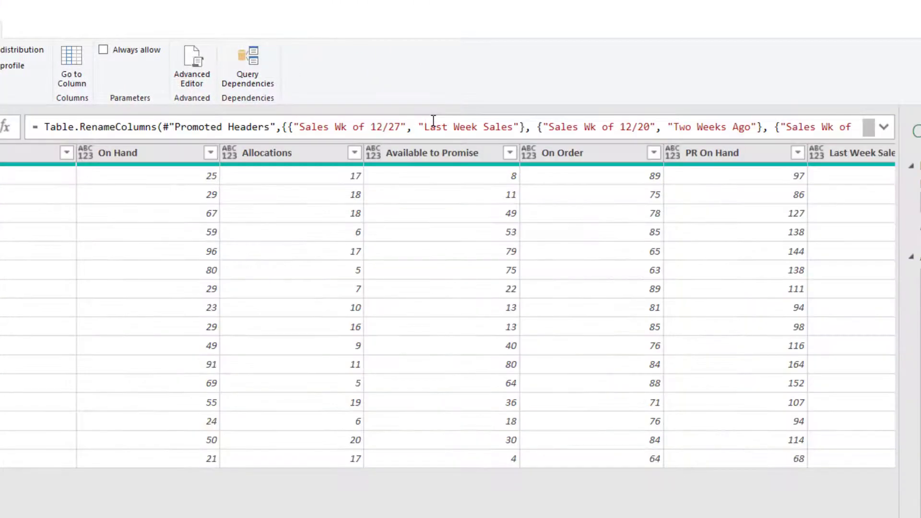
left_click(884, 127)
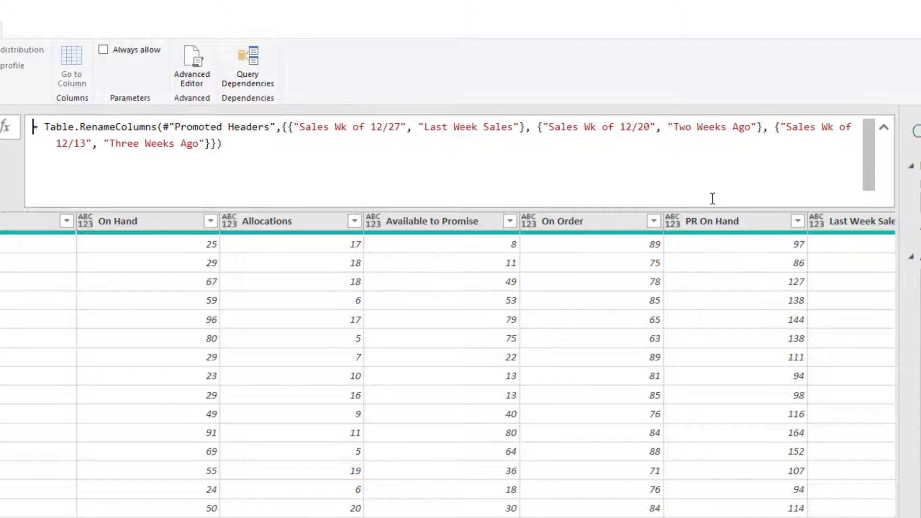
- Replace "Sales Wk of 12/27" in the rename formula with Table.ColumnNames(#"Promoted Headers"){6}
left_click(407, 127)
key("BackSpace")
key("BackSpace")
key("BackSpace")
key("BackSpace")
key("BackSpace")
key("BackSpace")
key("BackSpace")
key("BackSpace")
key("BackSpace")
key("BackSpace")
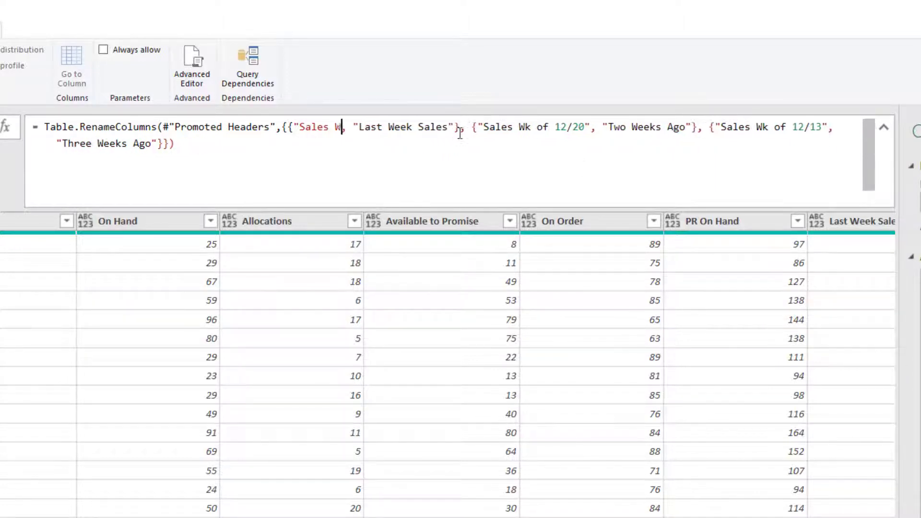
key("BackSpace")
key("BackSpace")
key("BackSpace")
key("BackSpace")
key("BackSpace")
key("BackSpace")
key("BackSpace")
key("BackSpace")
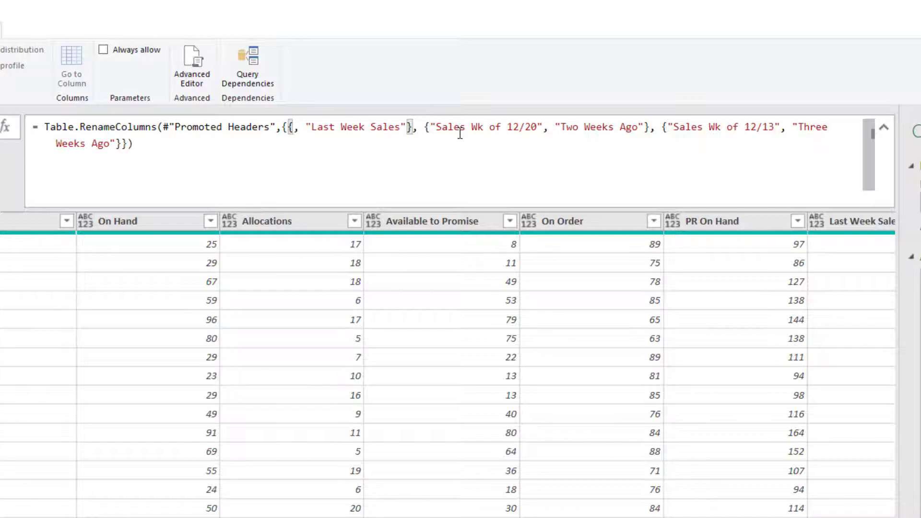
type("Table.C")
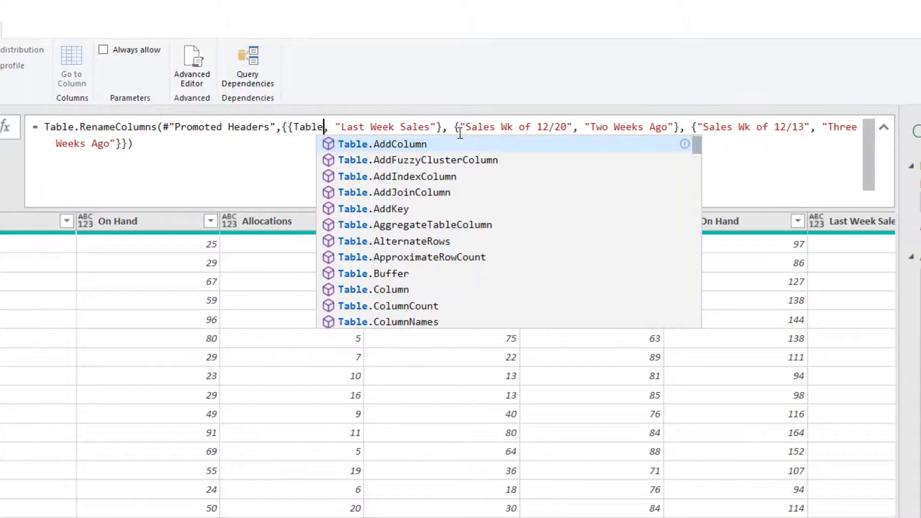
type("olumnNames")
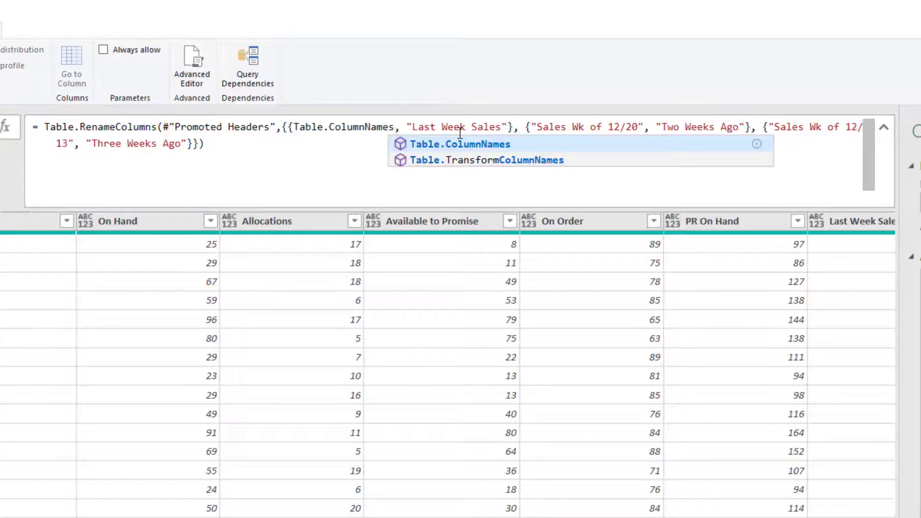
type("(")
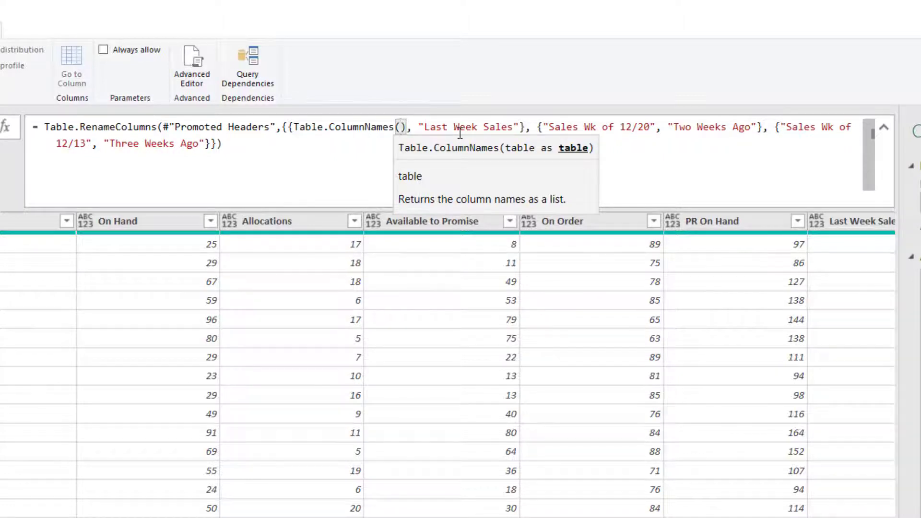
type("#\"")
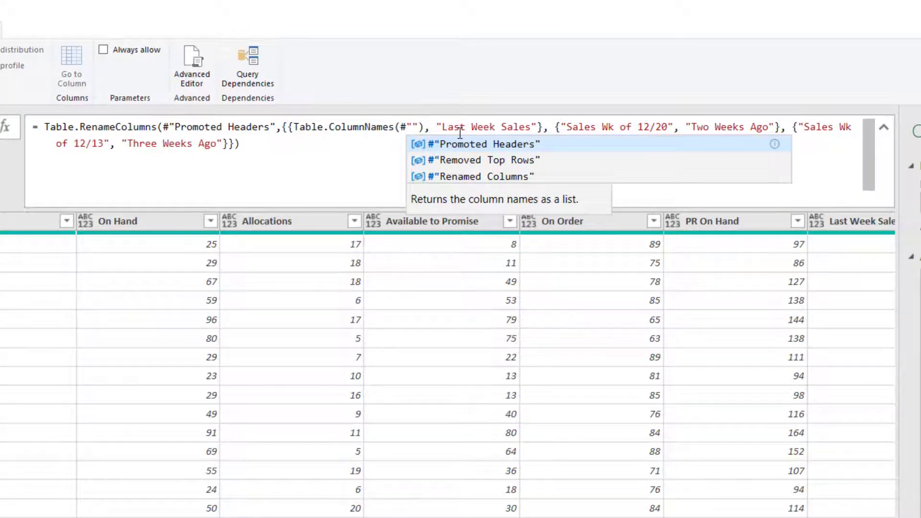
left_click(463, 144)
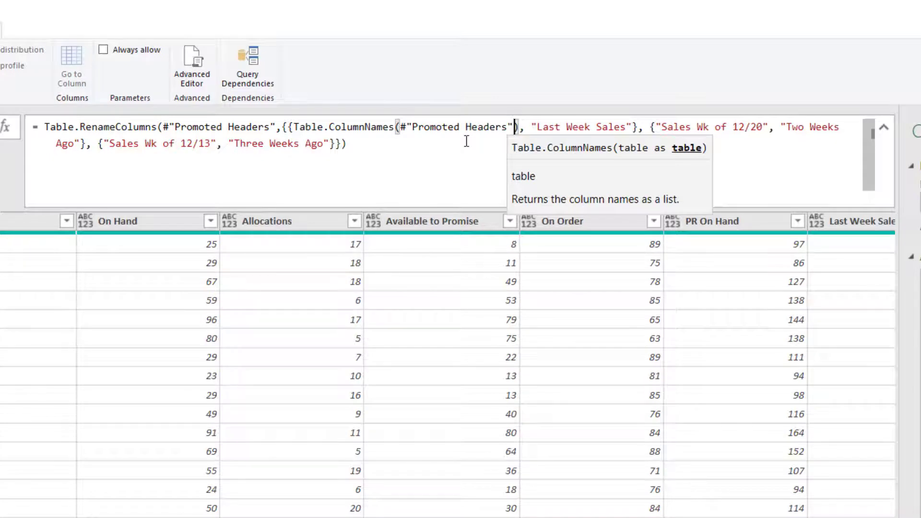
key("Right")
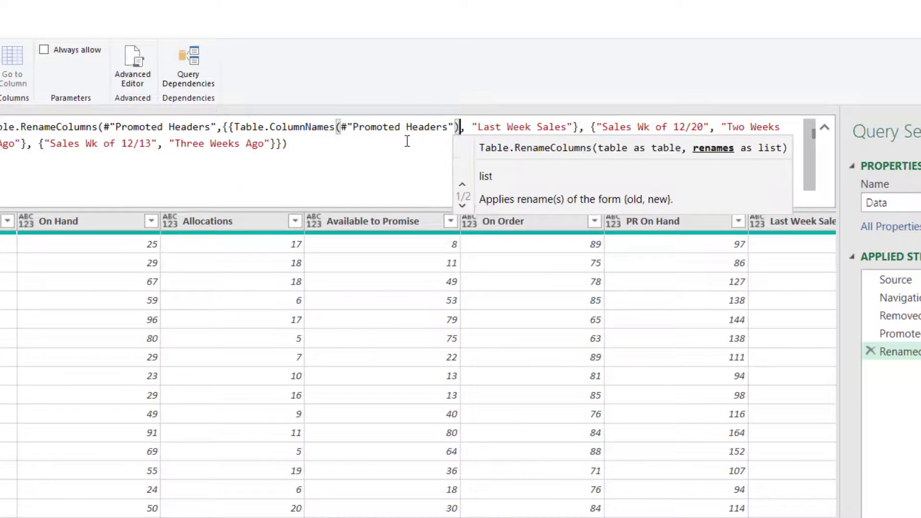
type("{")
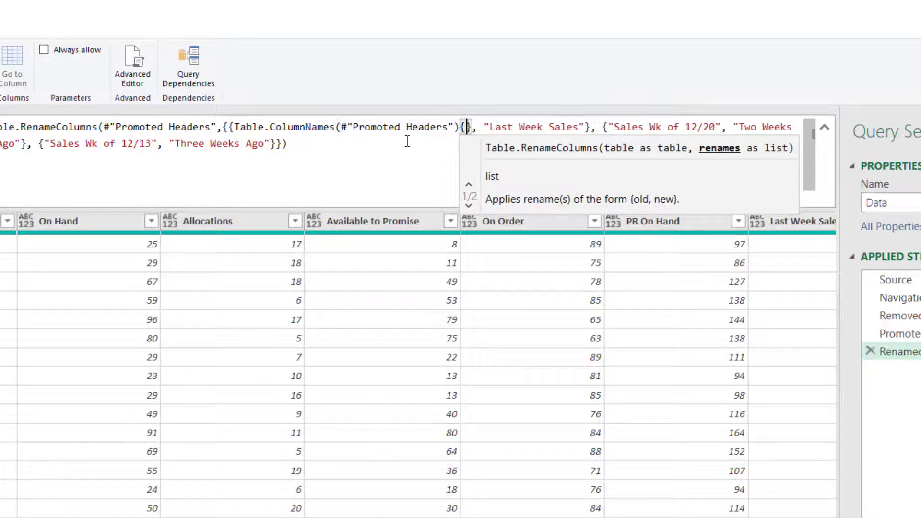
type("6")
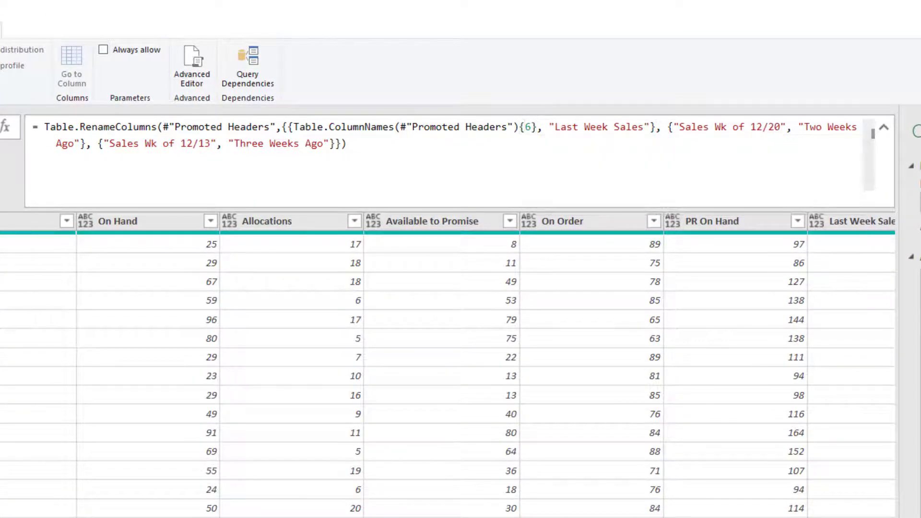
key("Escape")
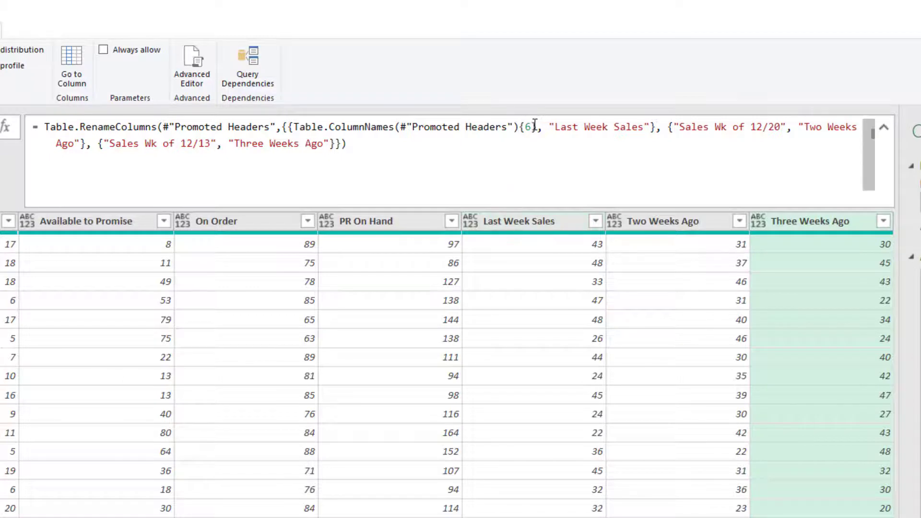
- Copy the position-based reference over the 12/20 name and change its index to 7
left_click_drag(537, 126, 295, 124)
key("ctrl+c")
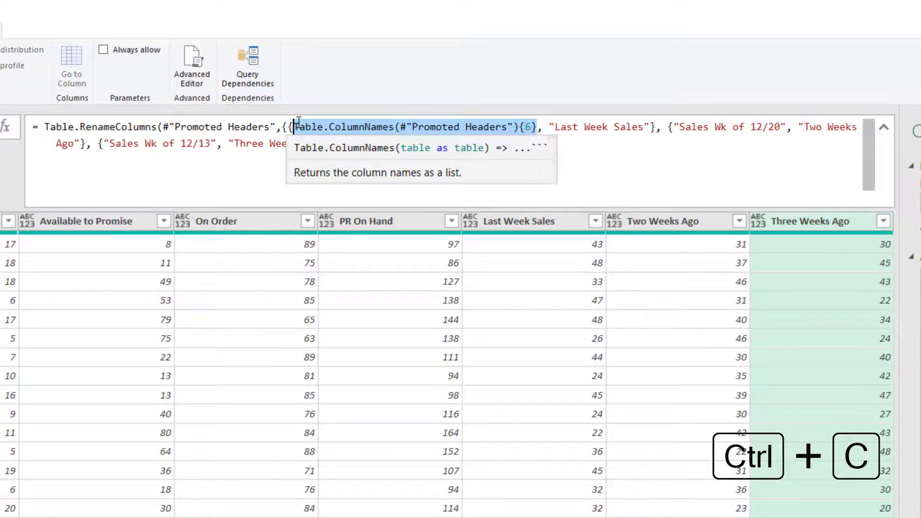
left_click_drag(674, 127, 786, 128)
key("ctrl+v")
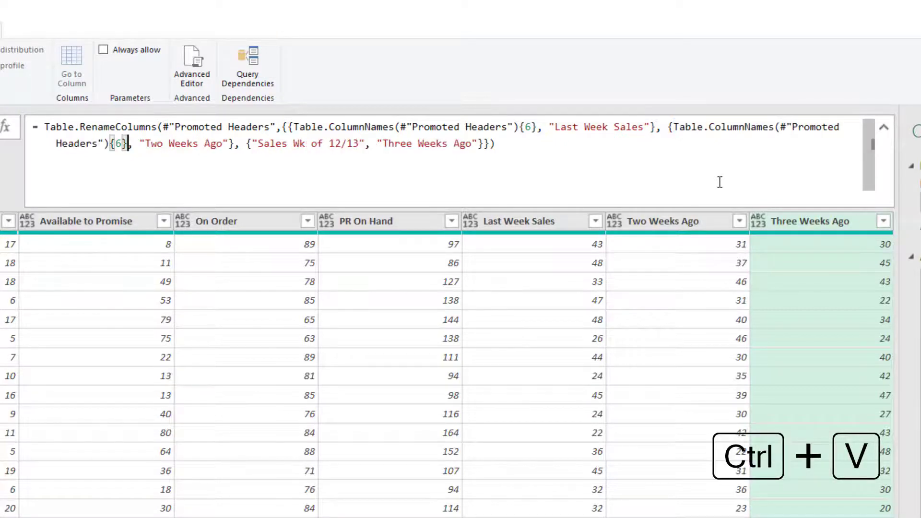
left_click(124, 143)
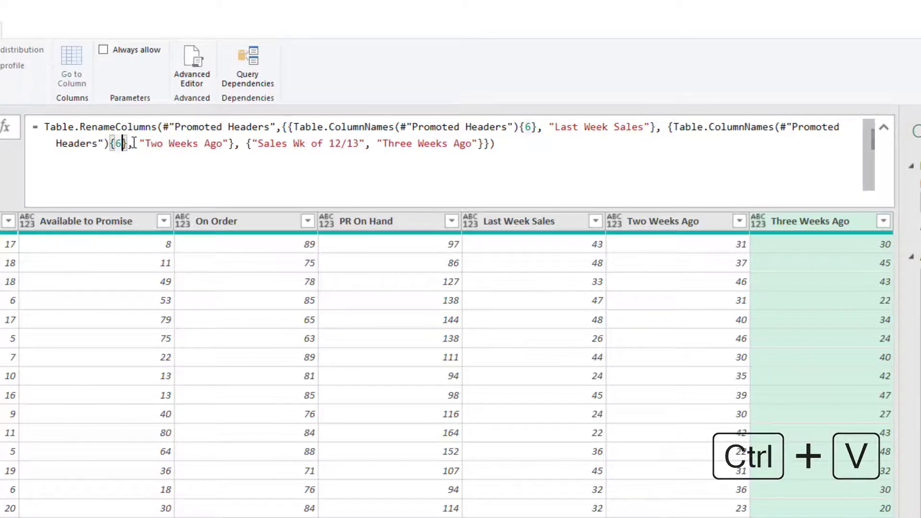
key("BackSpace")
type("7")
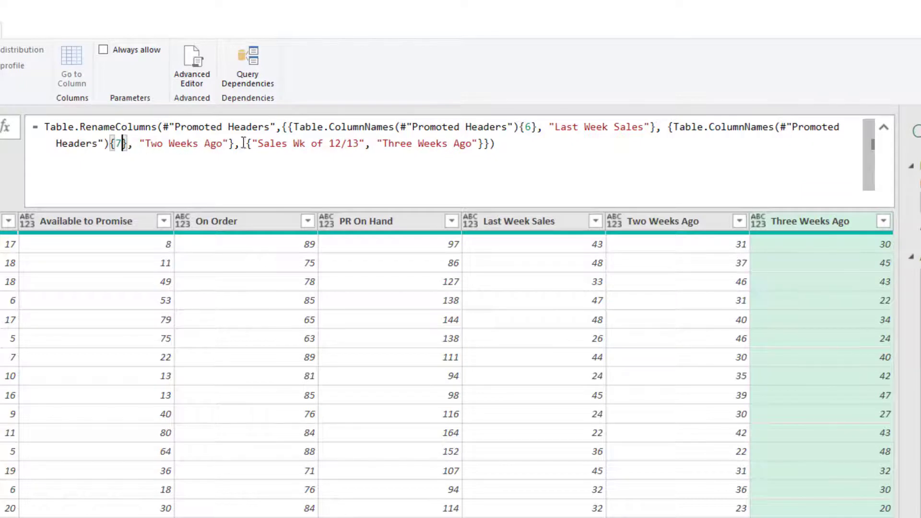
- Paste the reference over the 12/13 name and change its index to 8
left_click_drag(253, 144, 366, 144)
key("ctrl+v")
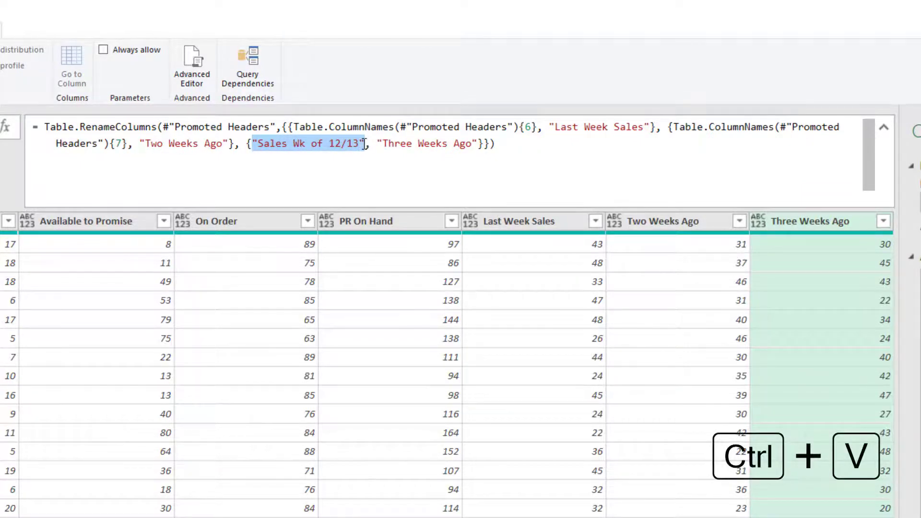
key("ctrl+v")
key("Left")
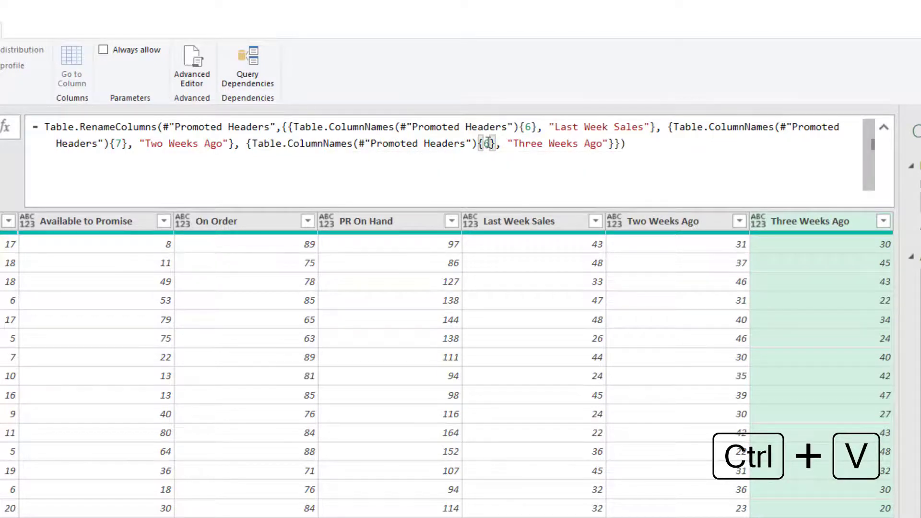
key("BackSpace")
type("8")
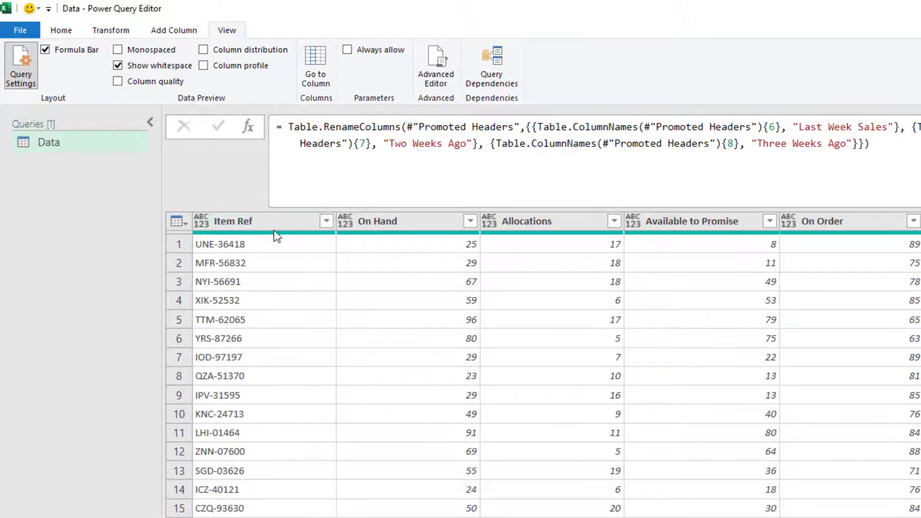
- Detect data types for all columns, load the table to A1:I17, and reopen the query with Alt+F12
left_click(274, 229)
key("ctrl+a")
left_click(113, 29)
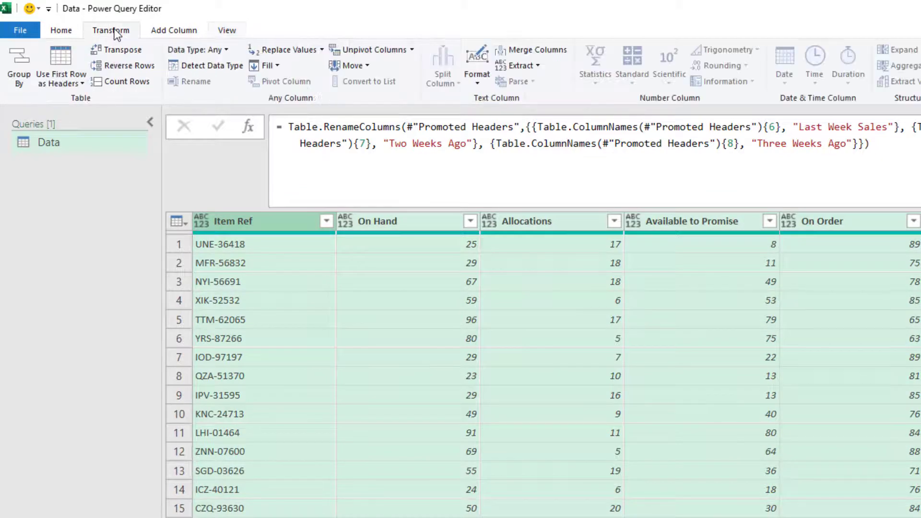
left_click(211, 65)
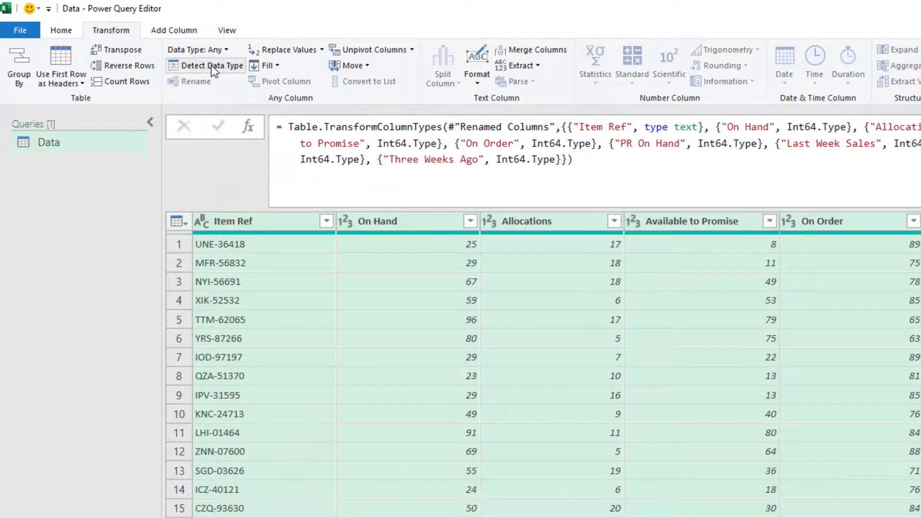
left_click(62, 30)
left_click(18, 72)
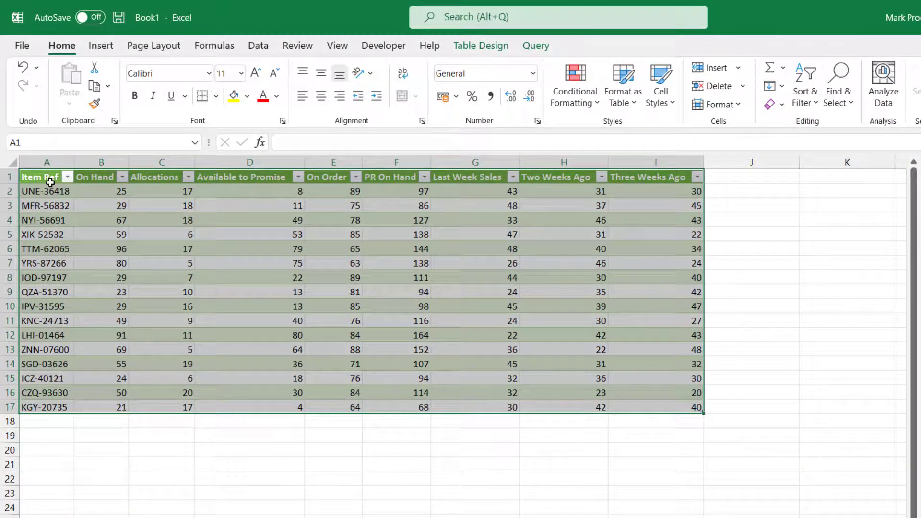
key("alt+F12")
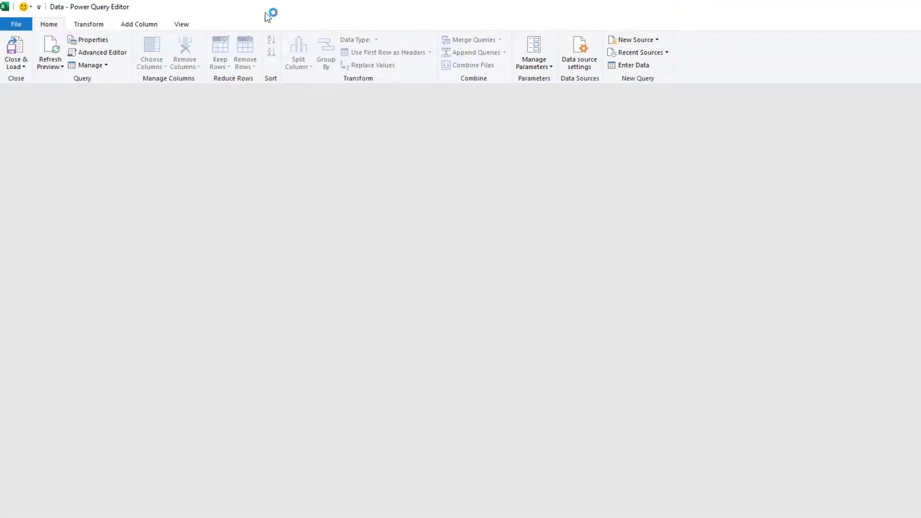
- Open the Advanced Editor to review the query's M code with the position-based renames
left_click(182, 24)
left_click(349, 60)
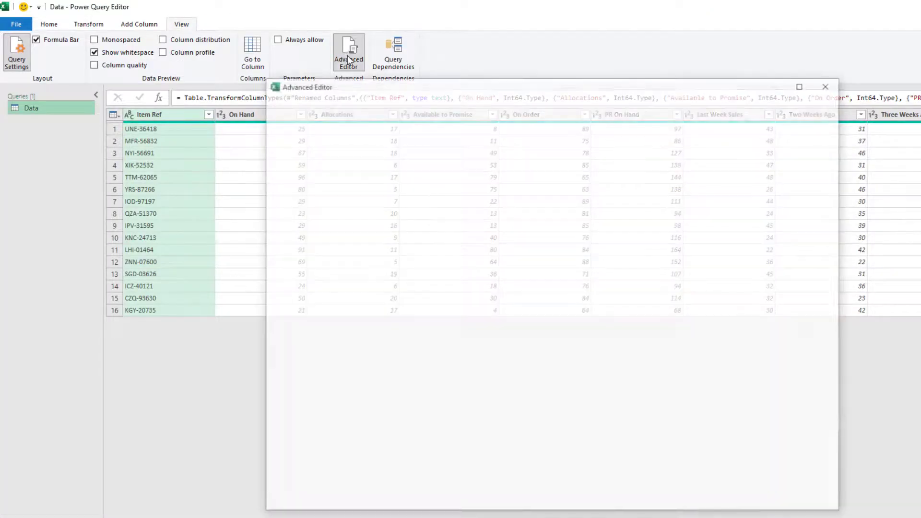